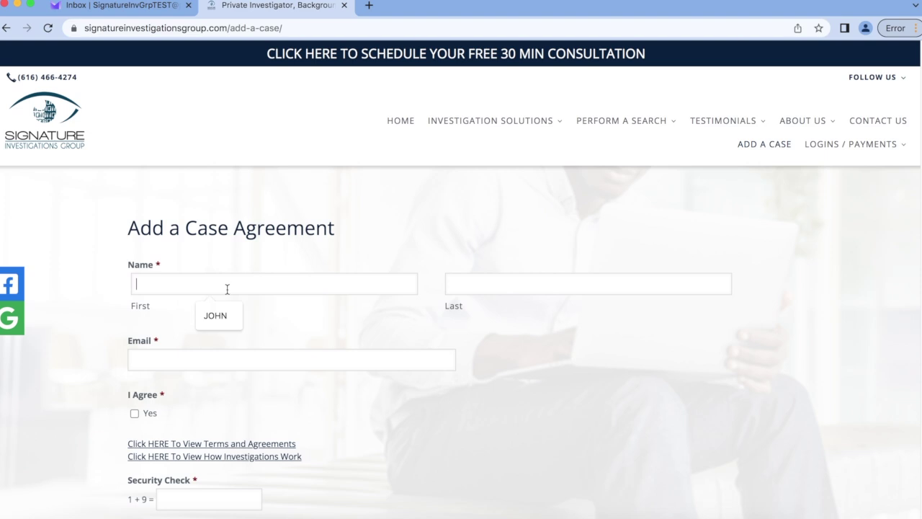
Enter the client's first and last name and paste the client's email into the Add a Case Agreement form.
type("JOHN")
key("Tab")
type("JONE")
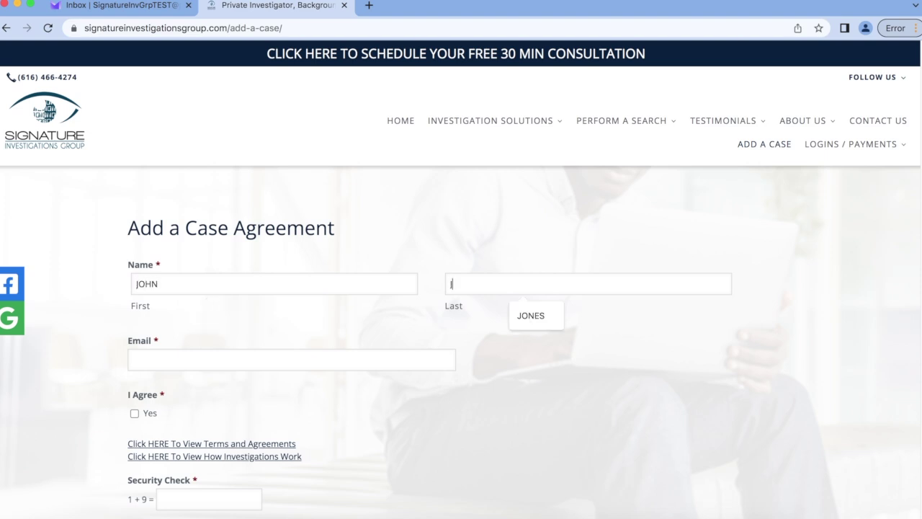
type("S")
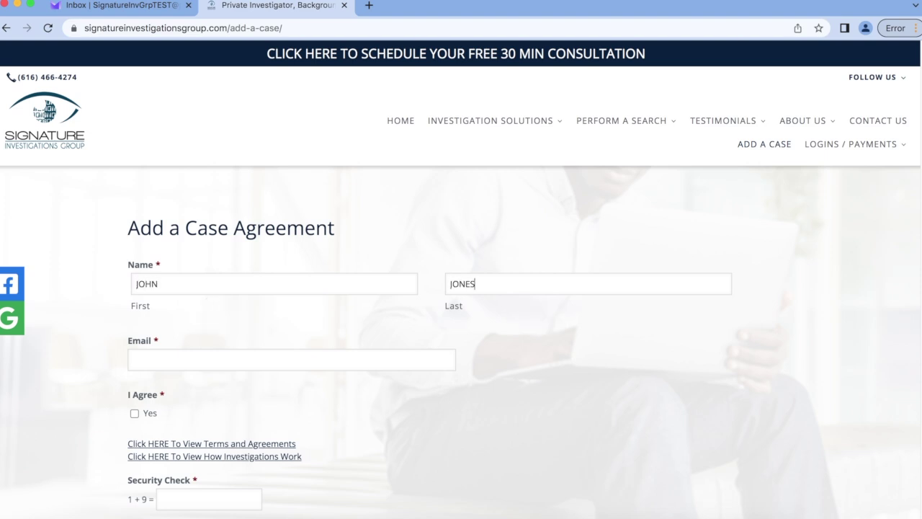
right_click(167, 353)
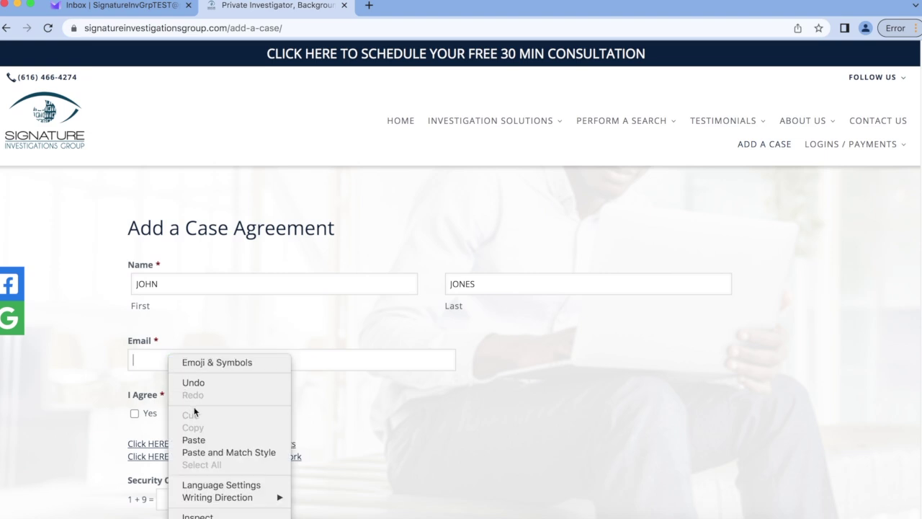
left_click(206, 441)
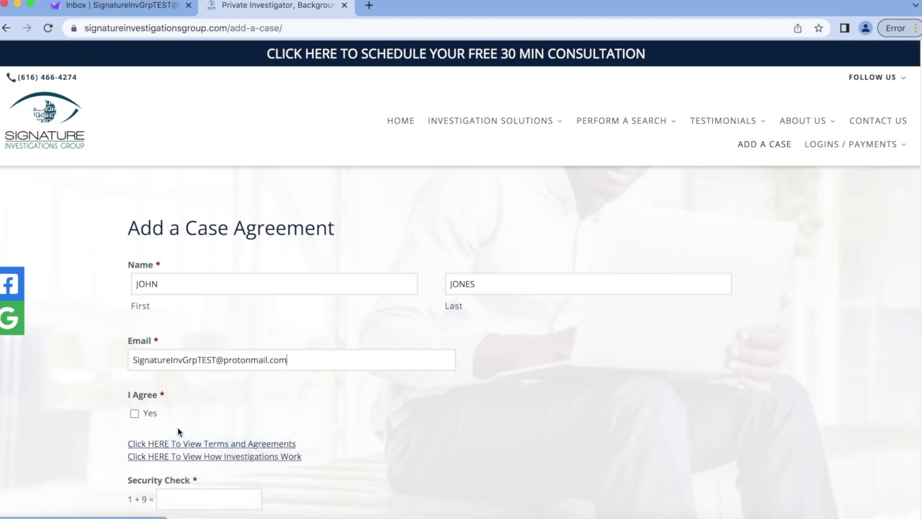
Agree to the terms, answer the security check with 10, and submit the agreement form.
left_click(133, 413)
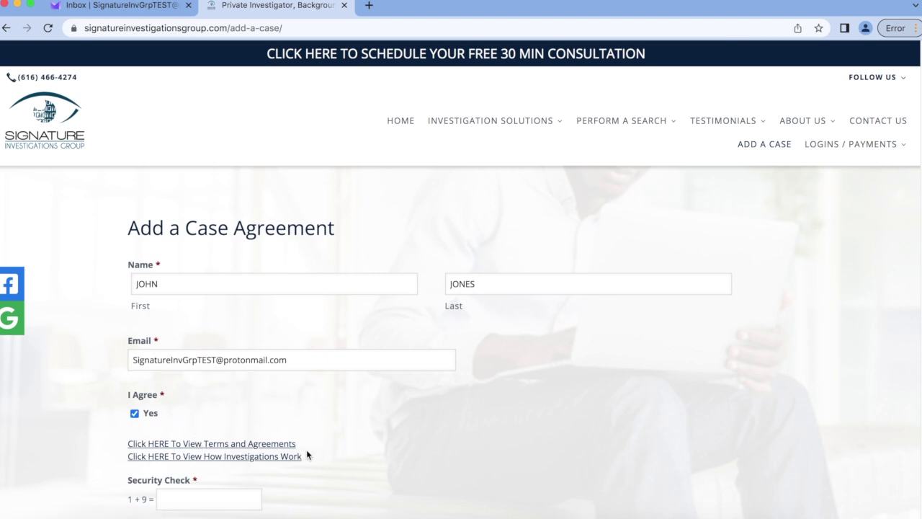
scroll(329, 453, "down", 2)
left_click(239, 432)
type("10")
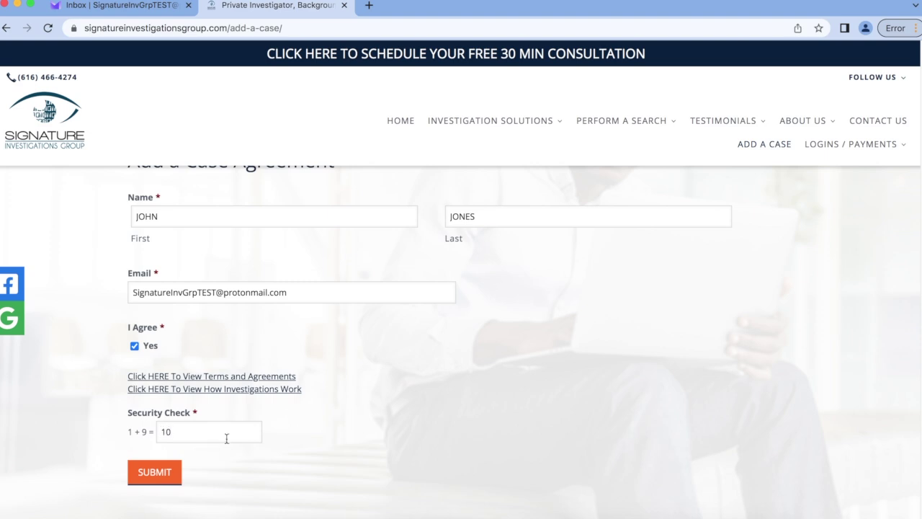
left_click(156, 473)
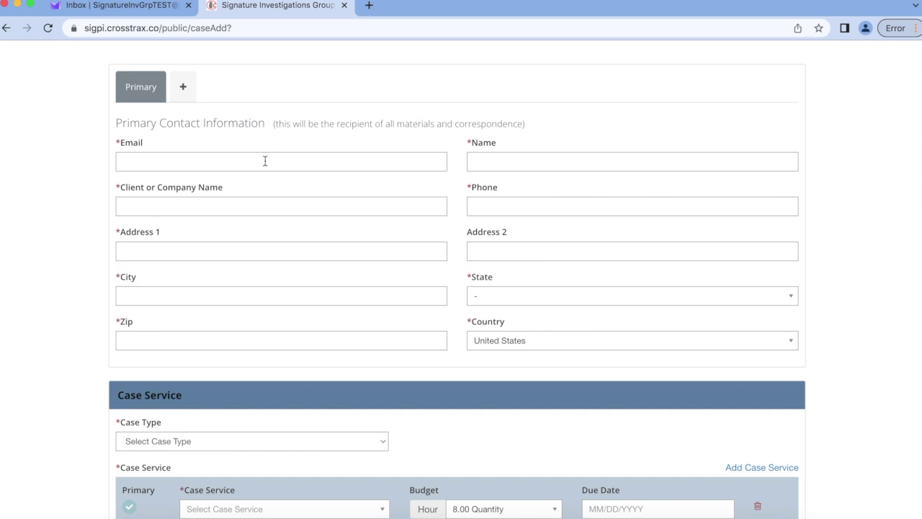
Fill in the primary contact's email, name, client or company name, and phone number.
right_click(265, 159)
left_click(293, 242)
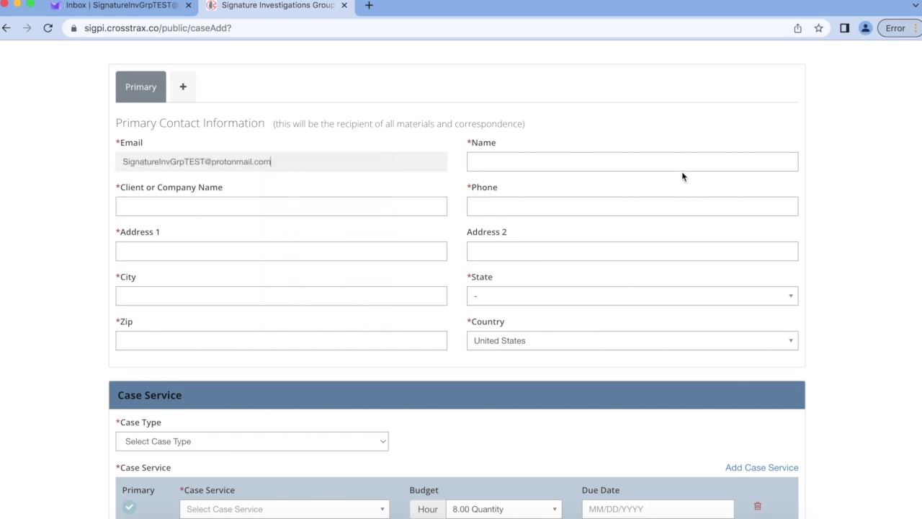
left_click(604, 159)
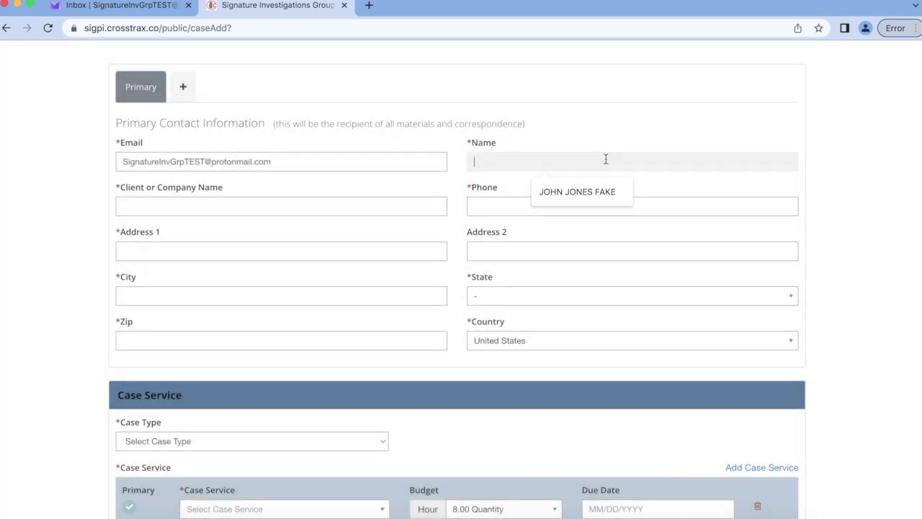
left_click(595, 191)
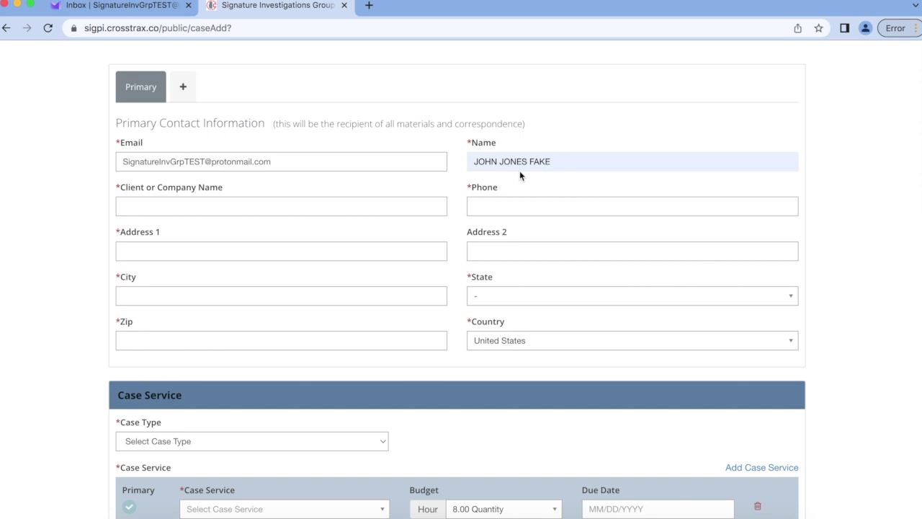
left_click(331, 203)
left_click(241, 245)
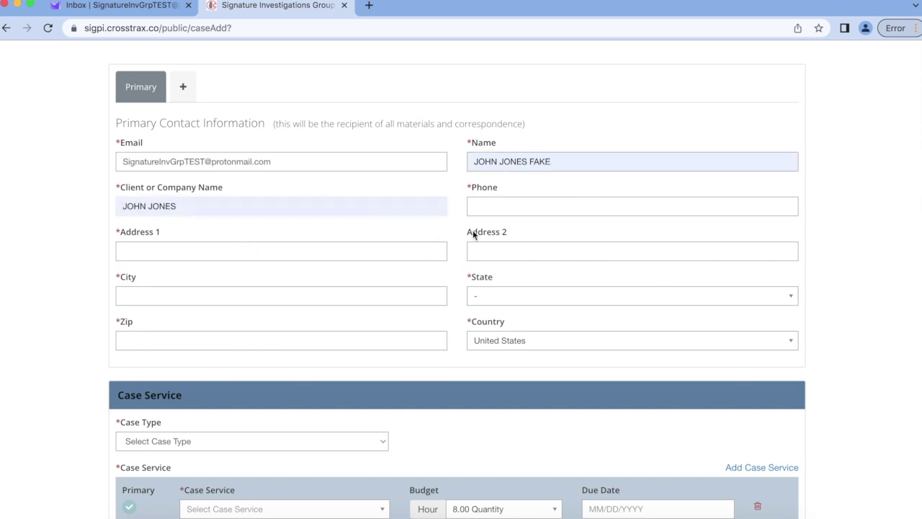
left_click(514, 206)
left_click(563, 237)
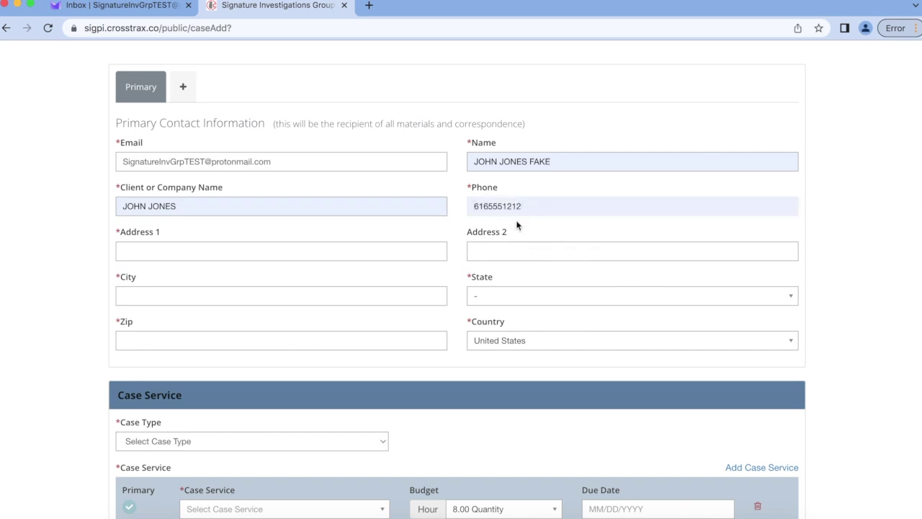
Complete the primary contact's address with the mailing address line, city, state MI, and ZIP code.
left_click(204, 252)
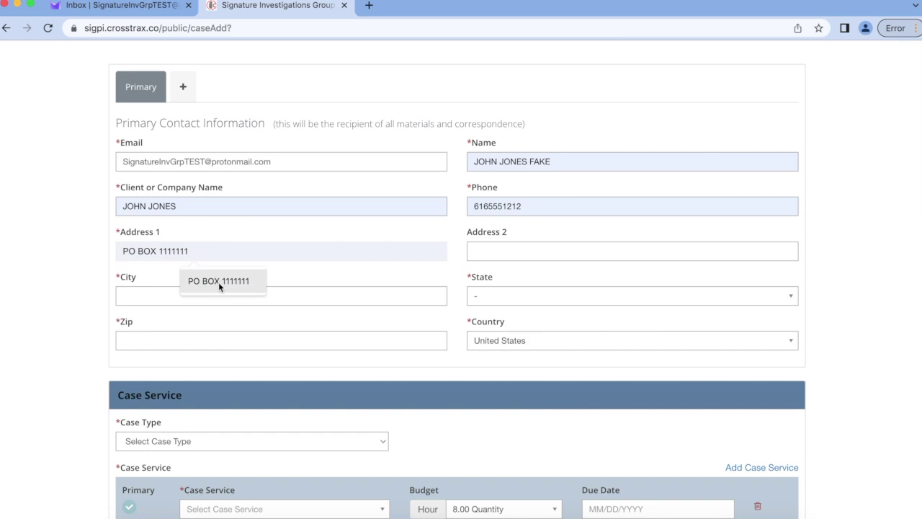
left_click(218, 282)
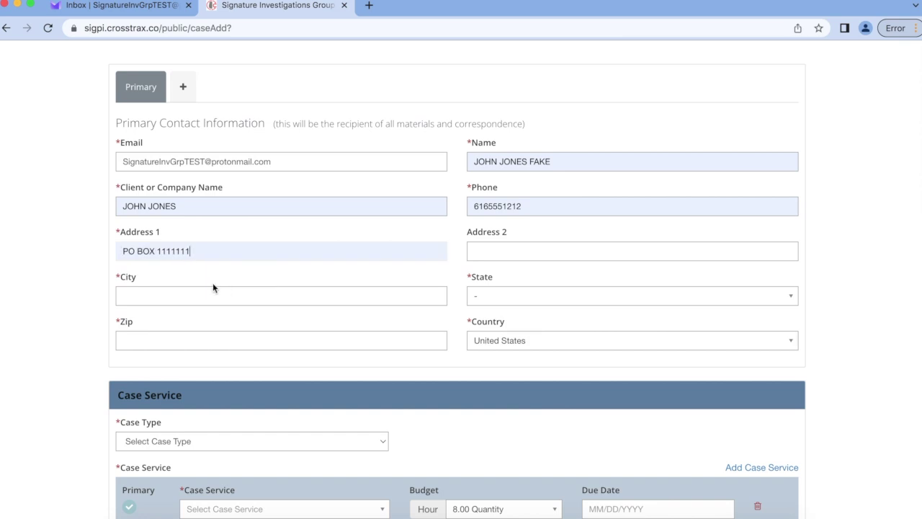
left_click(196, 295)
left_click(208, 327)
left_click(484, 295)
scroll(497, 391, "down", 3)
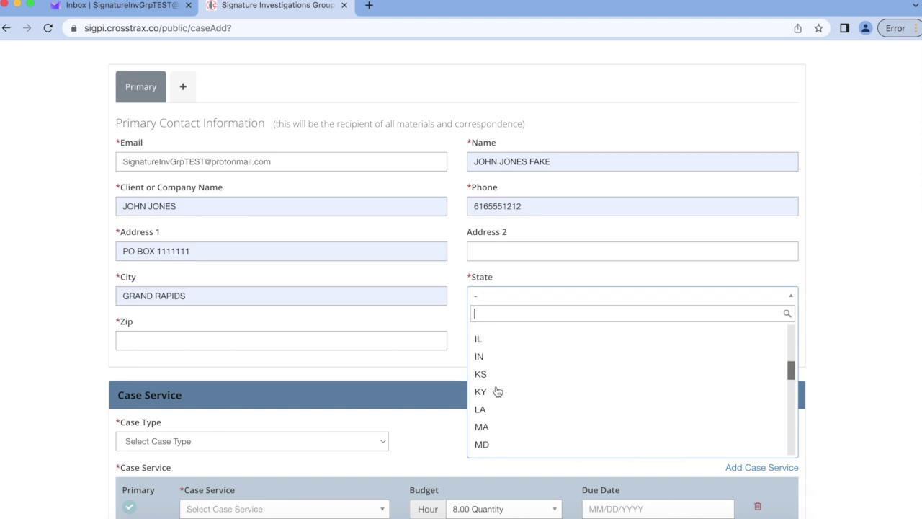
scroll(497, 391, "down", 3)
scroll(497, 378, "up", 1)
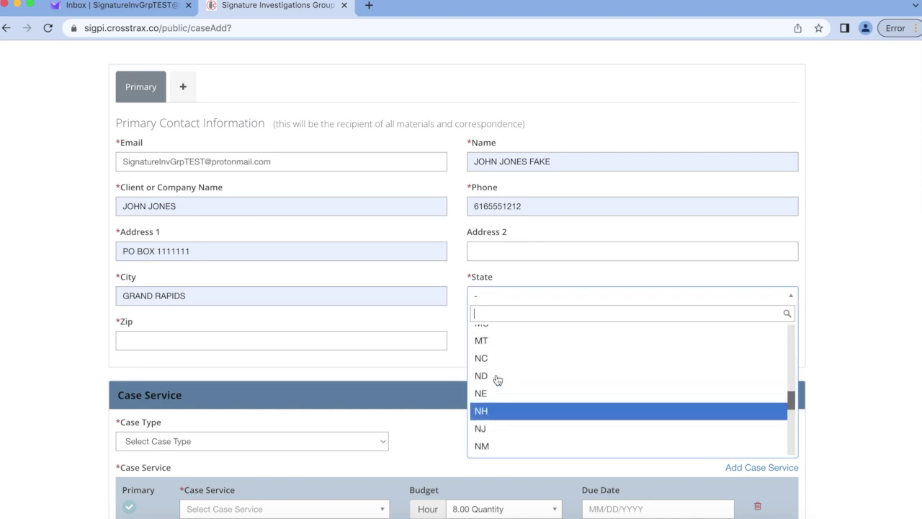
scroll(497, 375, "up", 3)
left_click(483, 387)
left_click(223, 339)
left_click(205, 370)
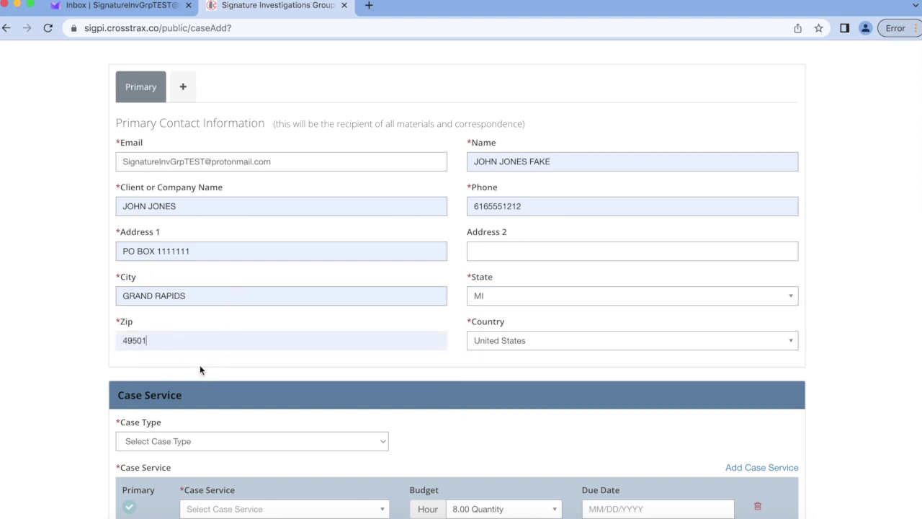
Set the case type to Child Custody/Child Support - CHILD.
scroll(202, 366, "down", 3)
scroll(528, 260, "down", 4)
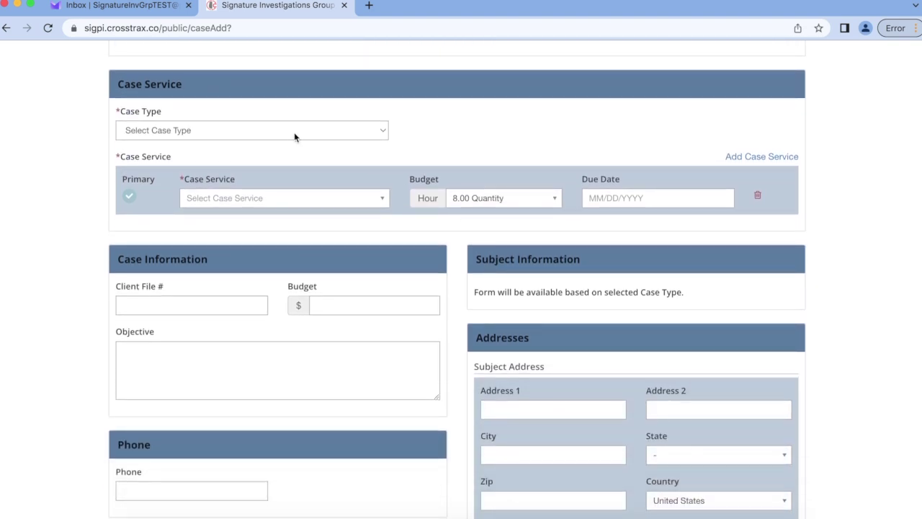
left_click(293, 132)
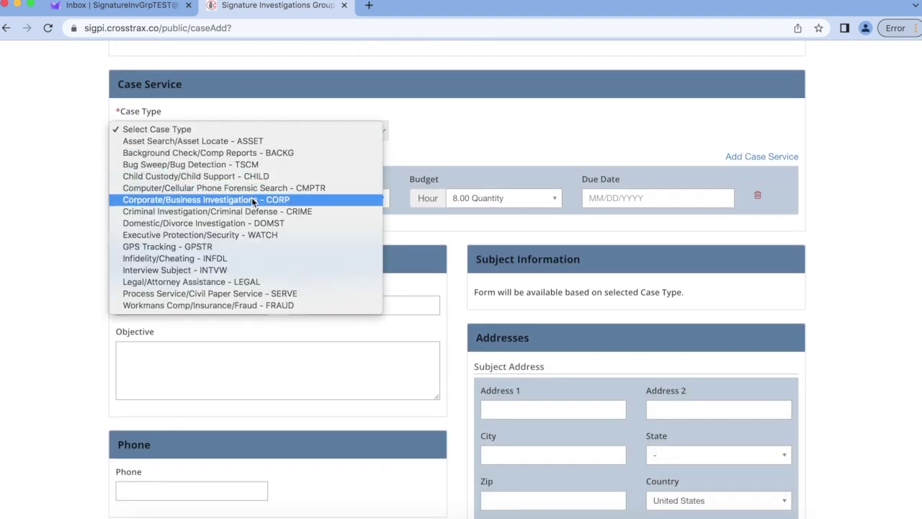
left_click(217, 177)
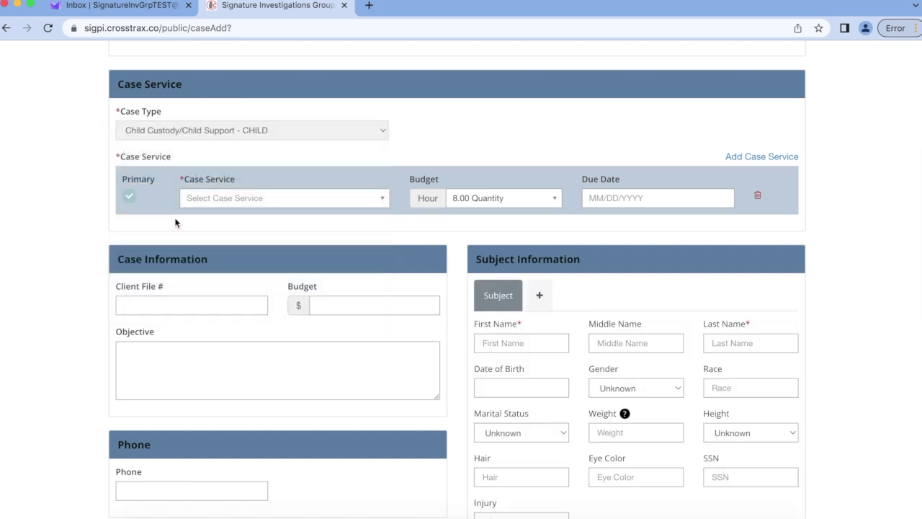
Choose SUR - Surveillance/Physical/Electronic as the case service and set its due date to 09/05/2024.
left_click(314, 200)
scroll(273, 280, "down", 5)
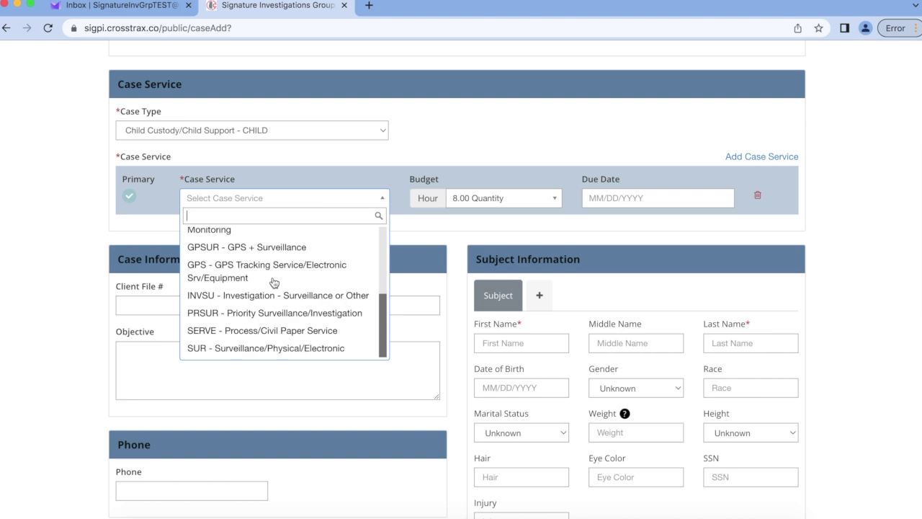
left_click(272, 349)
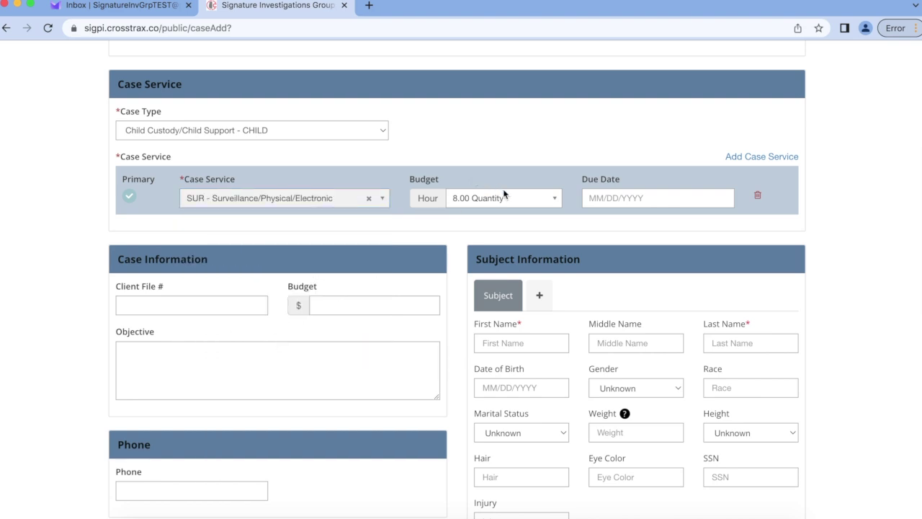
left_click(642, 199)
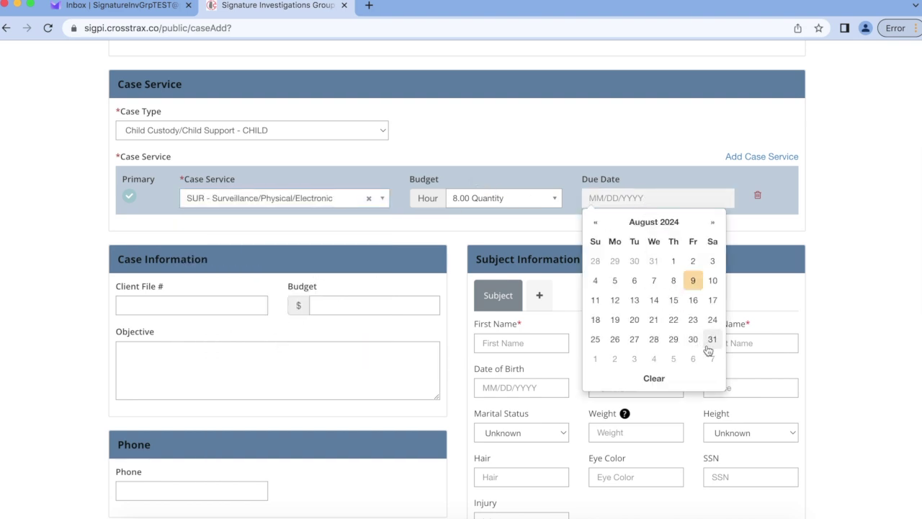
left_click(674, 359)
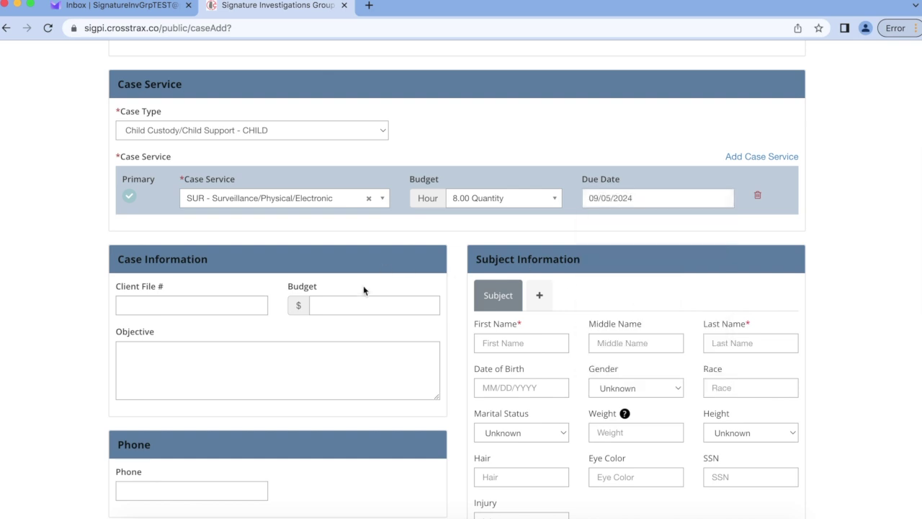
Enter "COLLECT EVIDENCE." as the objective in the case information.
scroll(366, 289, "down", 5)
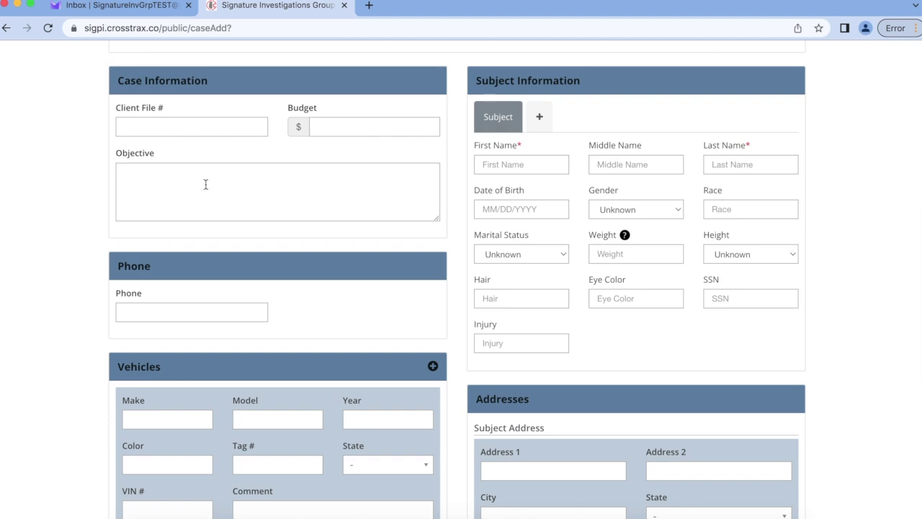
left_click(240, 189)
type("COLLECT EVIDENCE.")
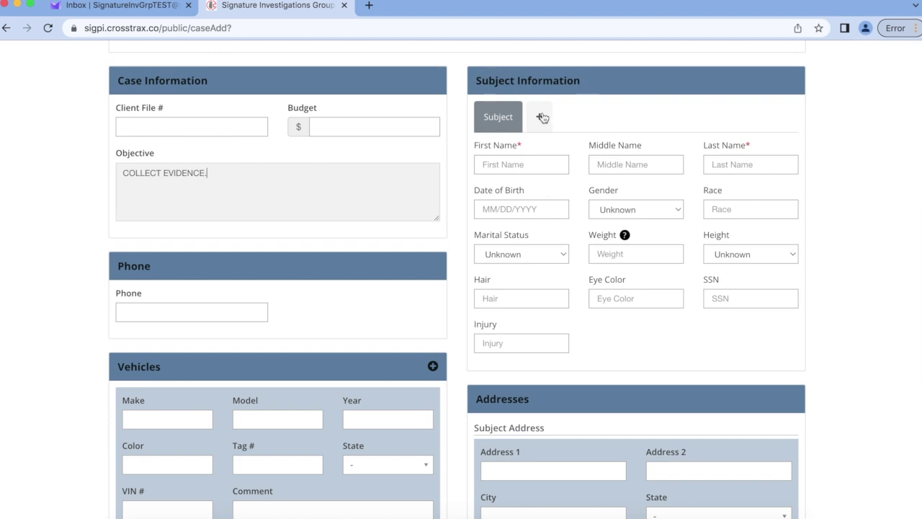
Enter the subject's first, middle, and last names and date of birth in the subject information.
left_click(512, 167)
type("JOANN")
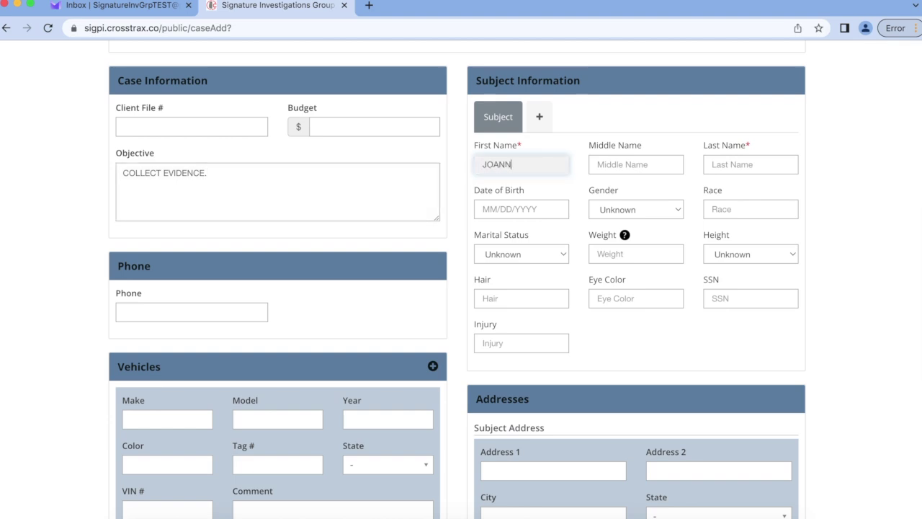
key("Tab")
type("JAY")
key("Tab")
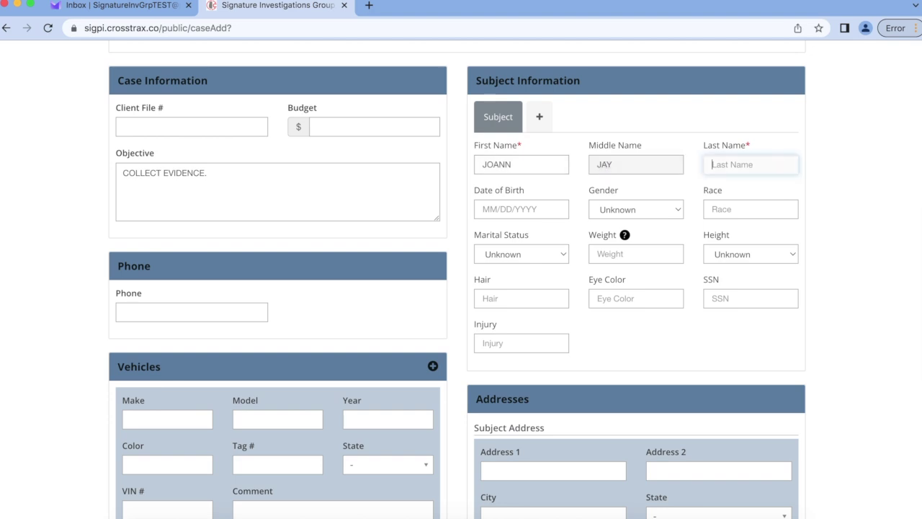
type("JONES")
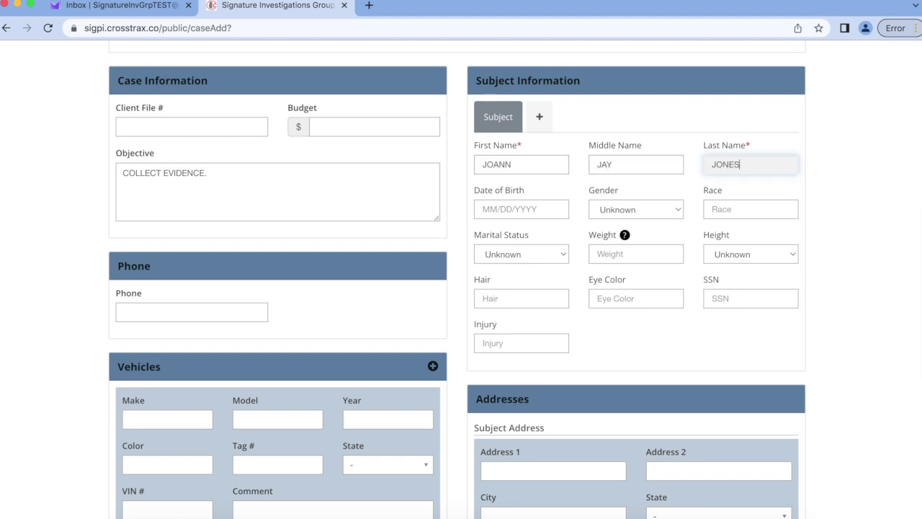
left_click(507, 212)
type("01")
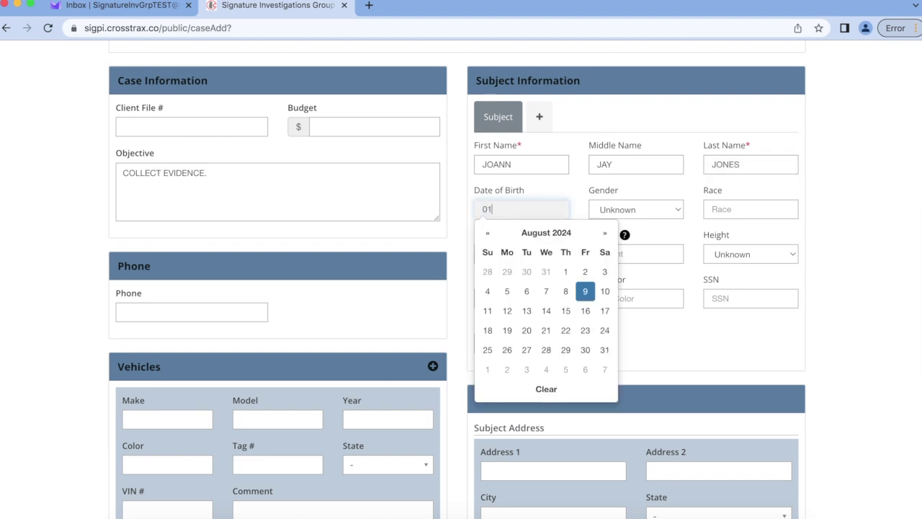
type("/01/1986")
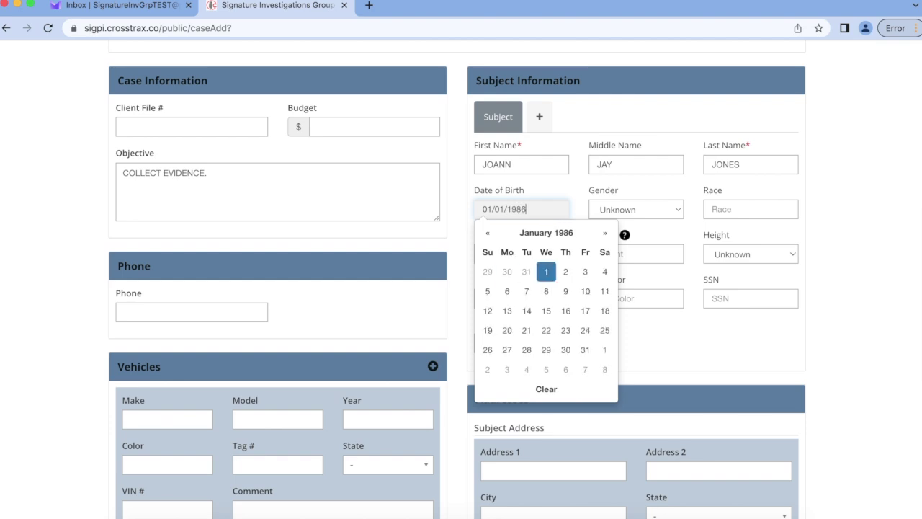
Set the subject's gender to Female, marital status to Separated, and weight to 120.
left_click(626, 209)
left_click(622, 232)
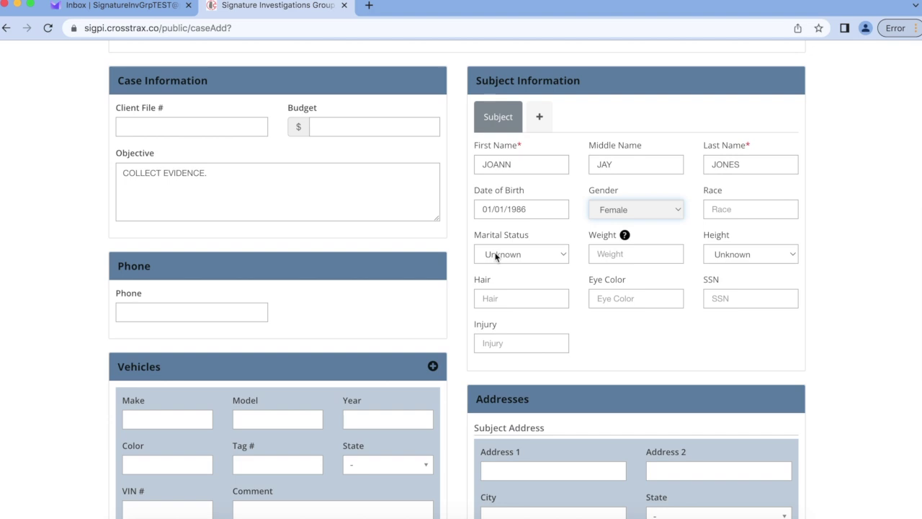
left_click(495, 254)
left_click(504, 299)
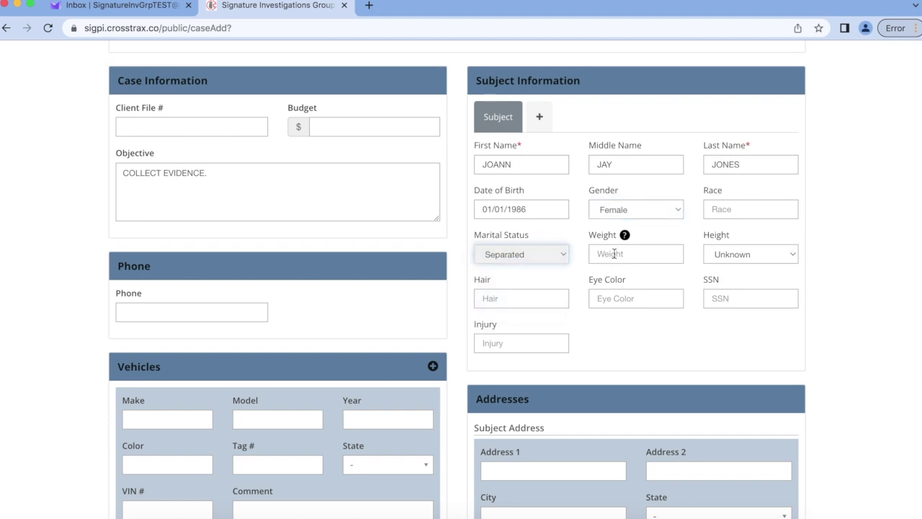
left_click(614, 252)
type("12")
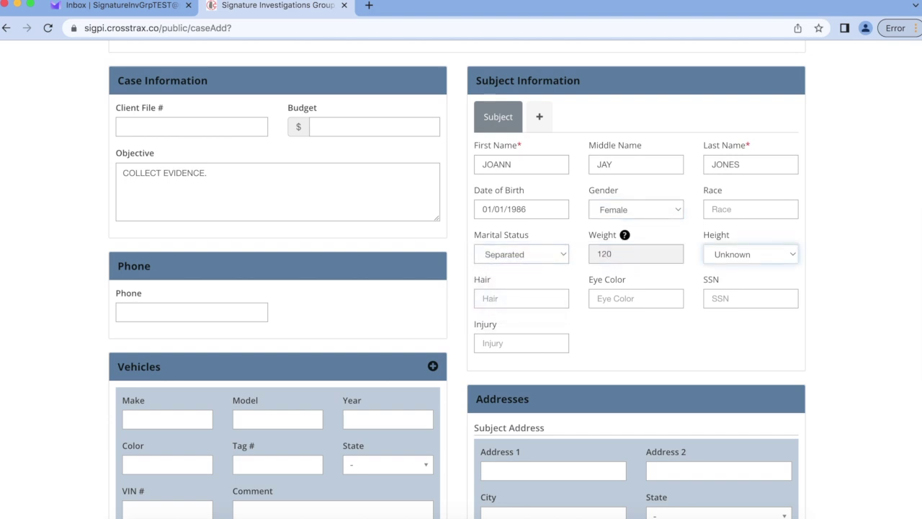
type("0")
key("Tab")
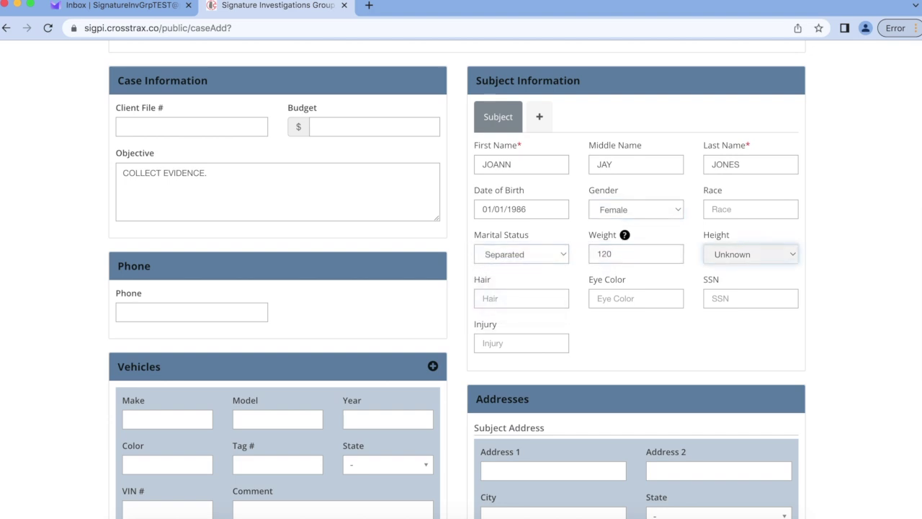
Set the subject's height to 5' 4", hair to BLACK, and eye color to BROWN in the subject information.
left_click(741, 255)
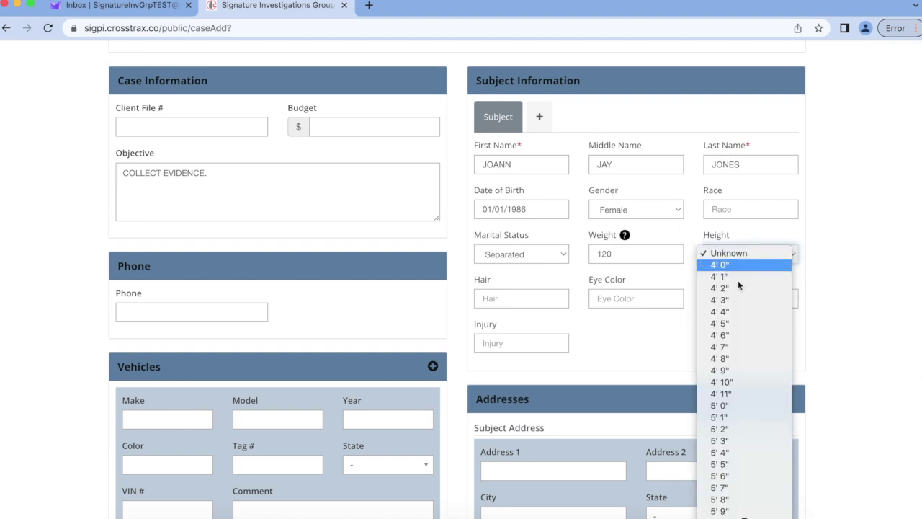
left_click(735, 451)
left_click(548, 296)
type("BLACK")
key("Tab")
type("BROWN")
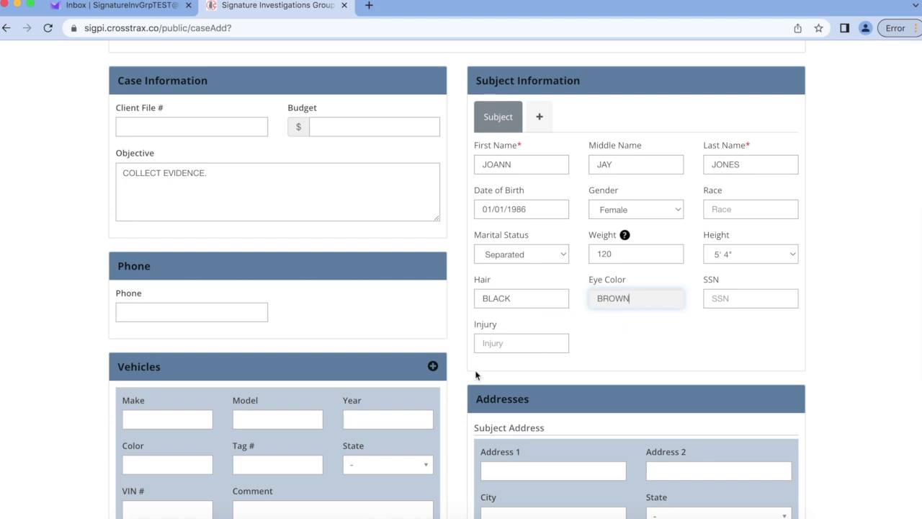
left_click(530, 343)
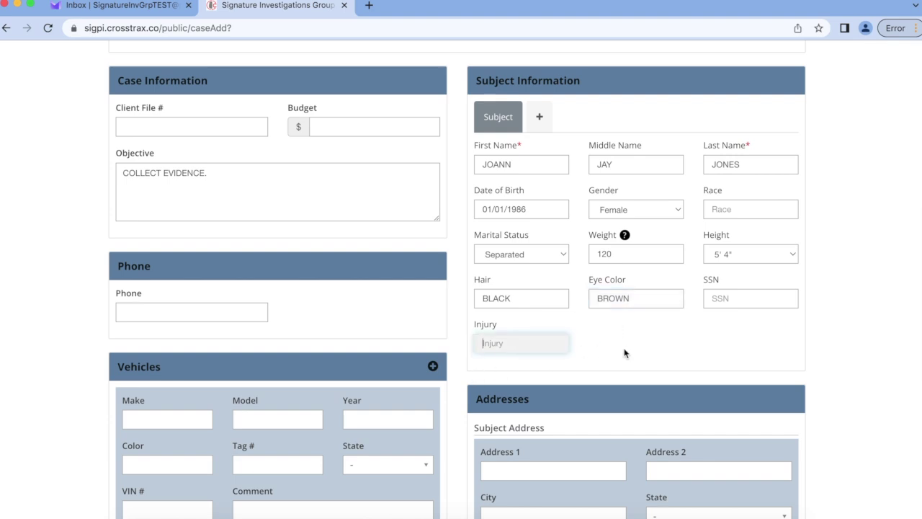
Describe the first vehicle with make LINCOLN, model AVIATOR, year 2023, and color SILVER.
scroll(624, 352, "down", 3)
scroll(134, 328, "down", 4)
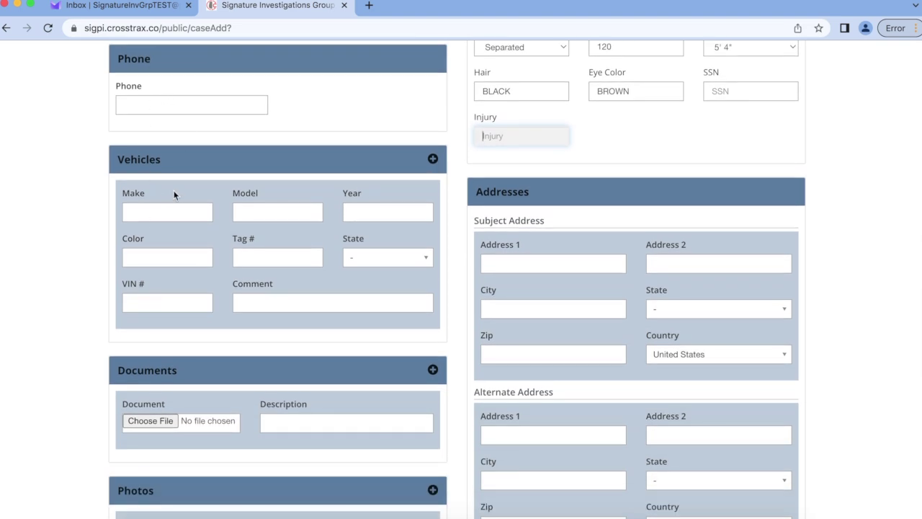
left_click(155, 208)
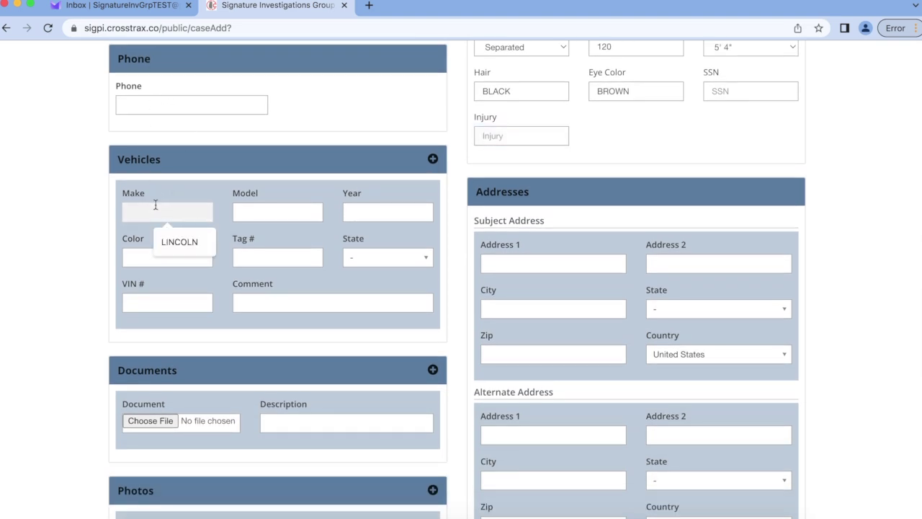
left_click(181, 242)
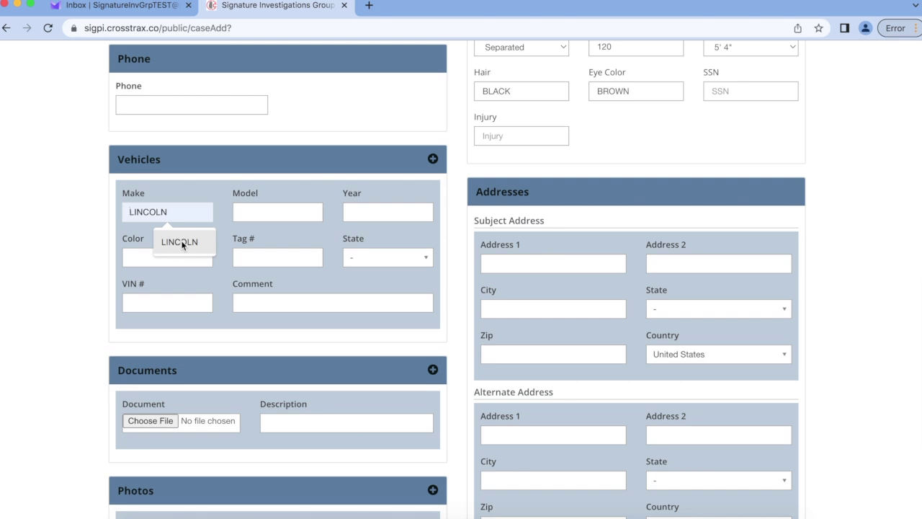
left_click(262, 216)
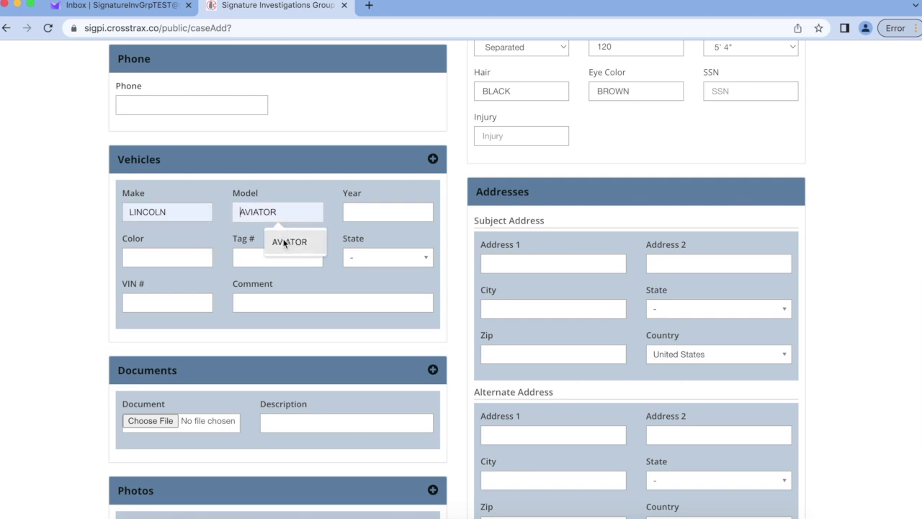
left_click(284, 243)
left_click(383, 210)
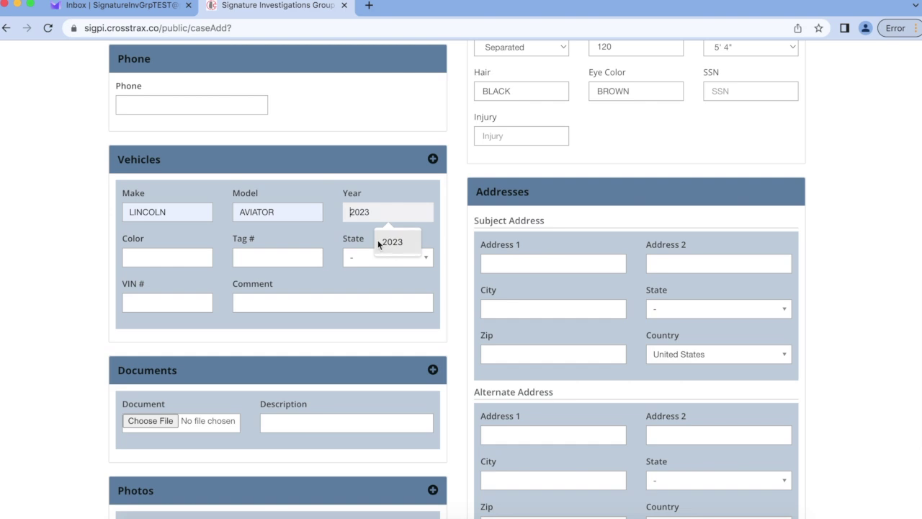
left_click(387, 242)
left_click(181, 262)
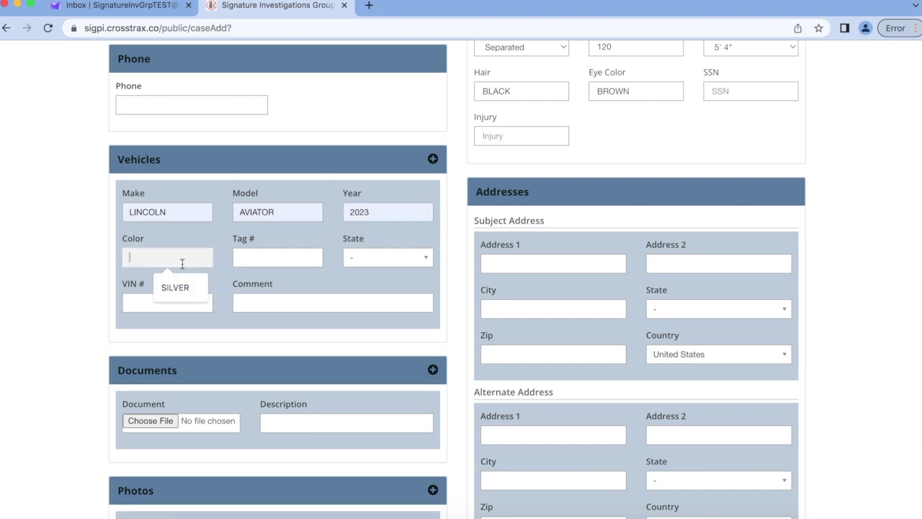
left_click(185, 288)
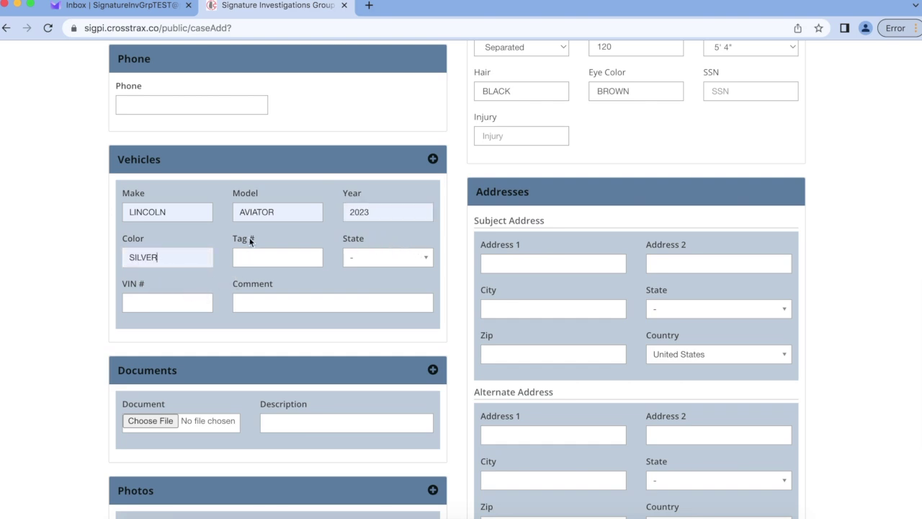
Enter the first vehicle's tag number and set its registration state to MI.
left_click(258, 258)
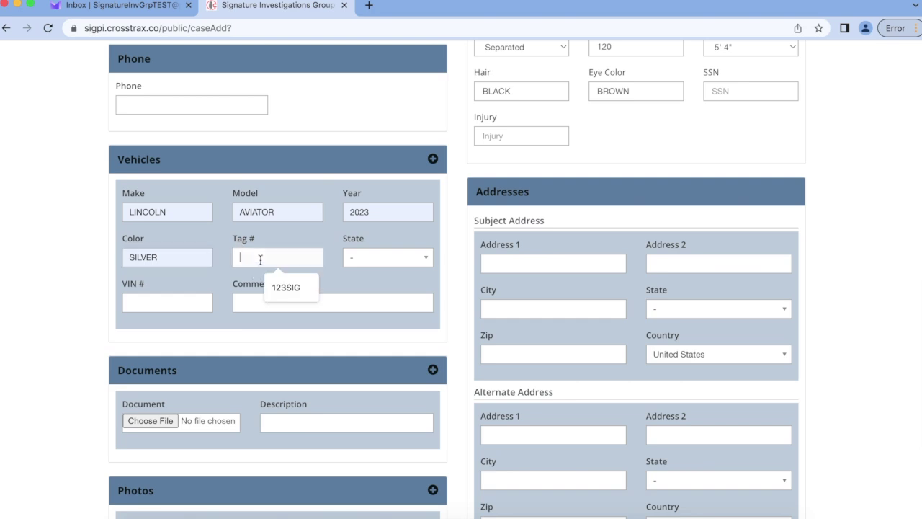
left_click(284, 291)
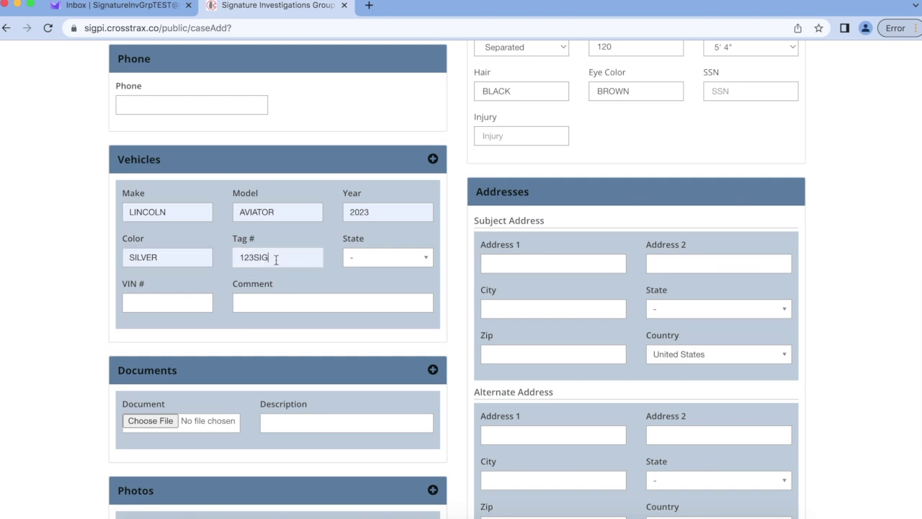
left_click(380, 264)
scroll(380, 371, "down", 5)
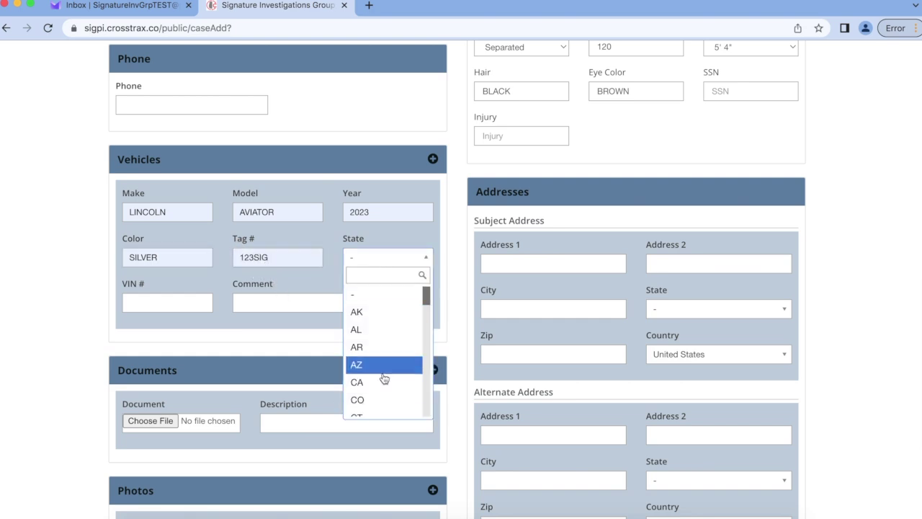
scroll(384, 378, "down", 2)
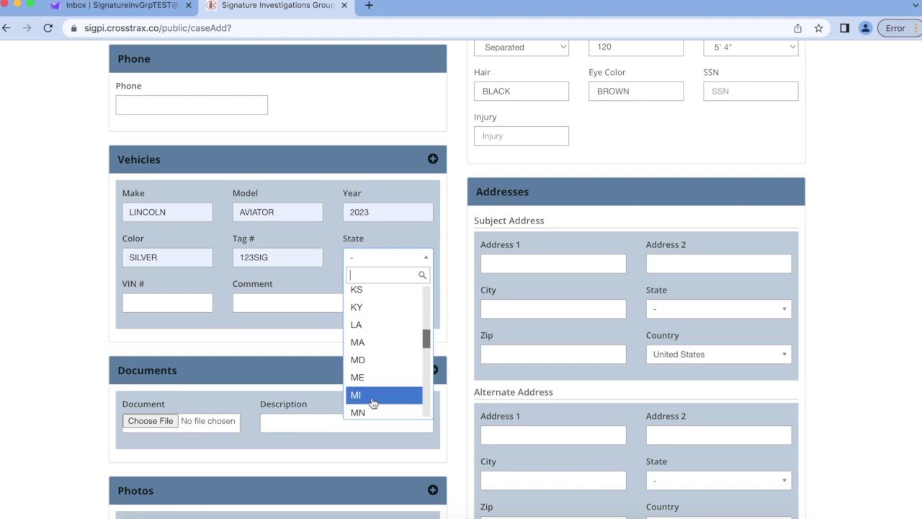
left_click(374, 396)
left_click(261, 303)
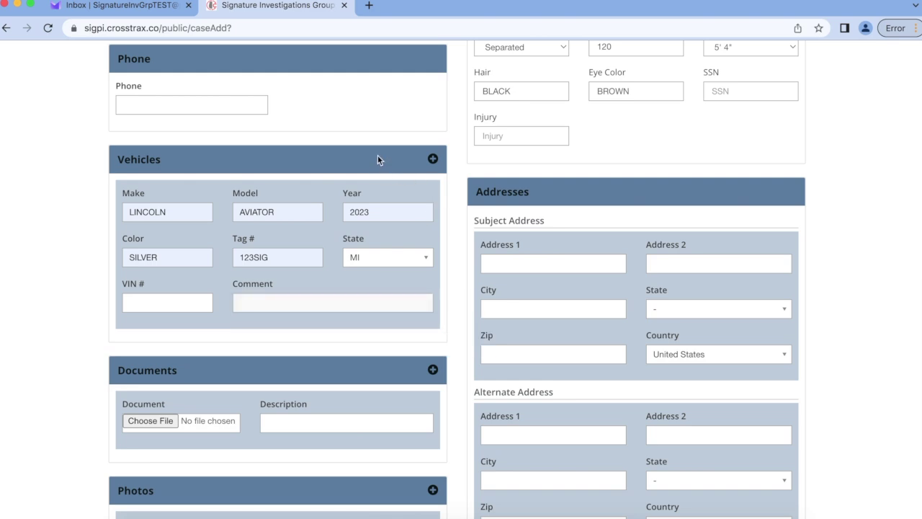
Add a second vehicle with make CHEVROLET, model EQUINOX, year 2022, and color BLUE.
left_click(432, 160)
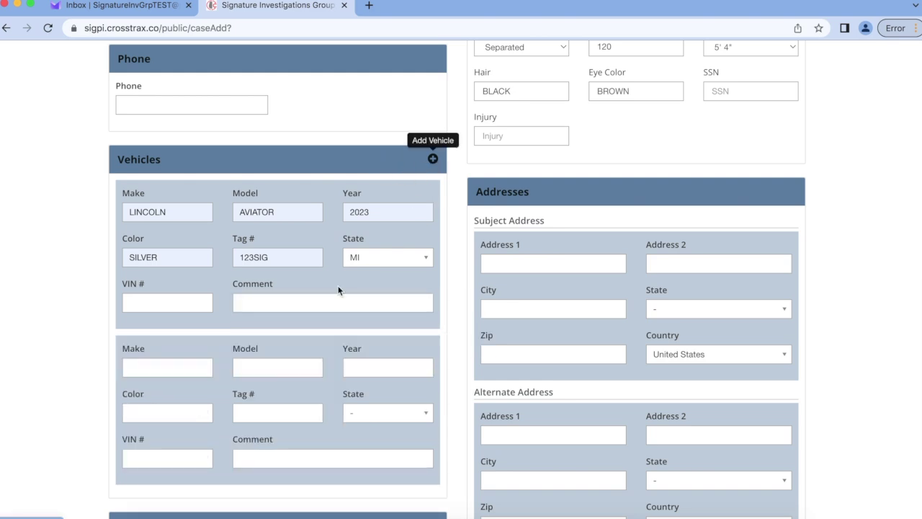
scroll(167, 368, "down", 1)
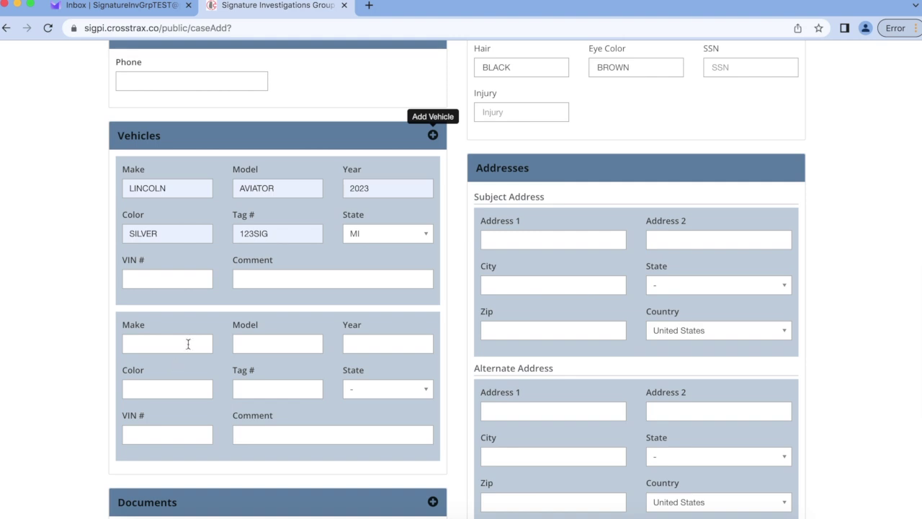
left_click(188, 344)
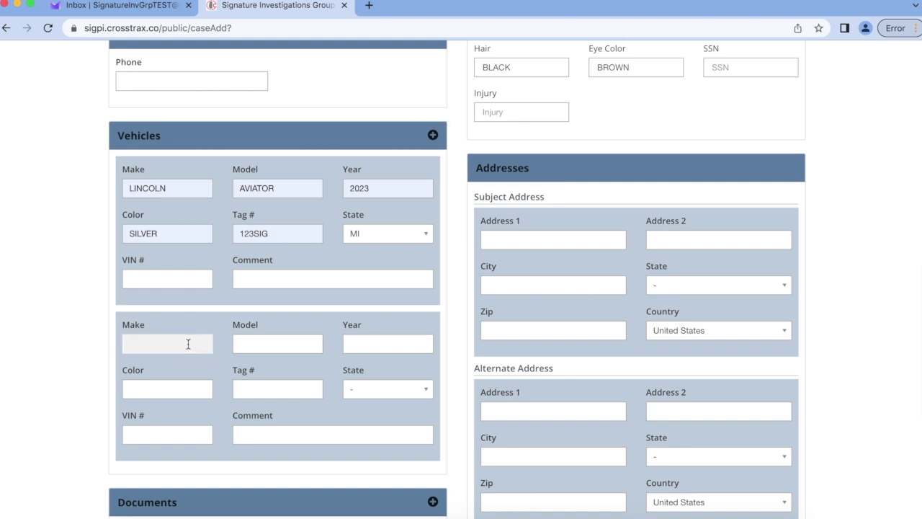
type("CHEVROLET")
key("Tab")
type("EQU")
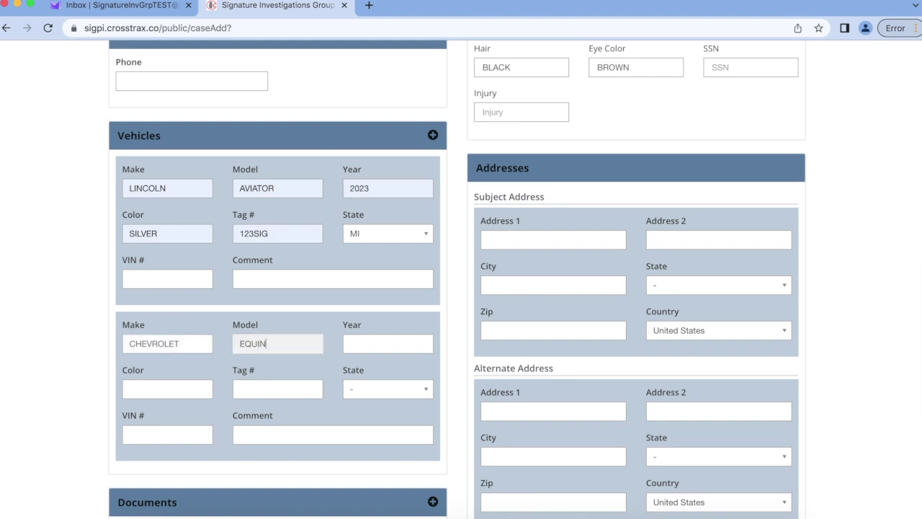
key("Tab")
type("202")
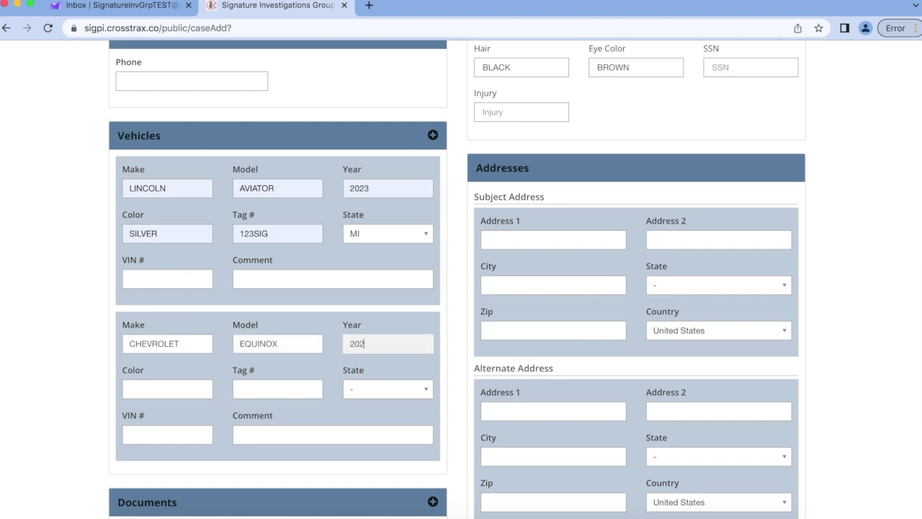
type("2")
key("Tab")
type("BLUE")
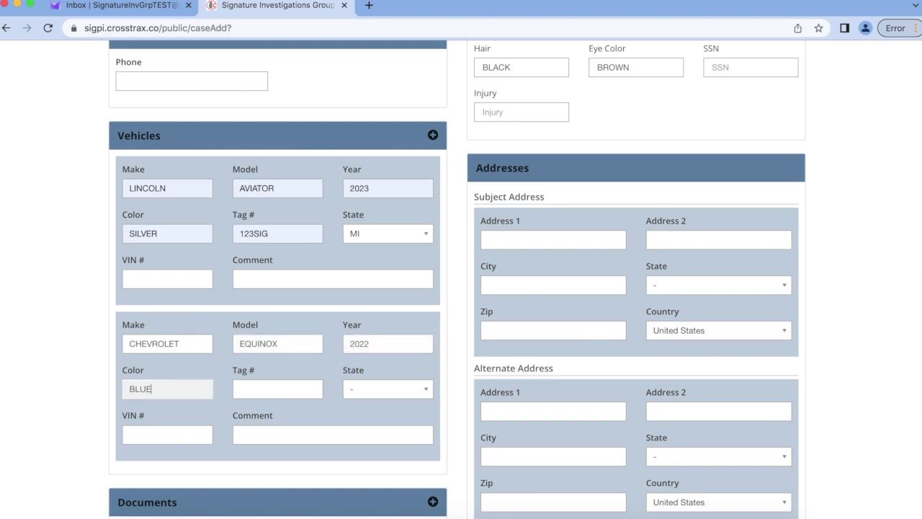
Enter the second vehicle's tag number, set its state to MI, and add the comment "STICKER ON DOORS - WORK 1".
key("Tab")
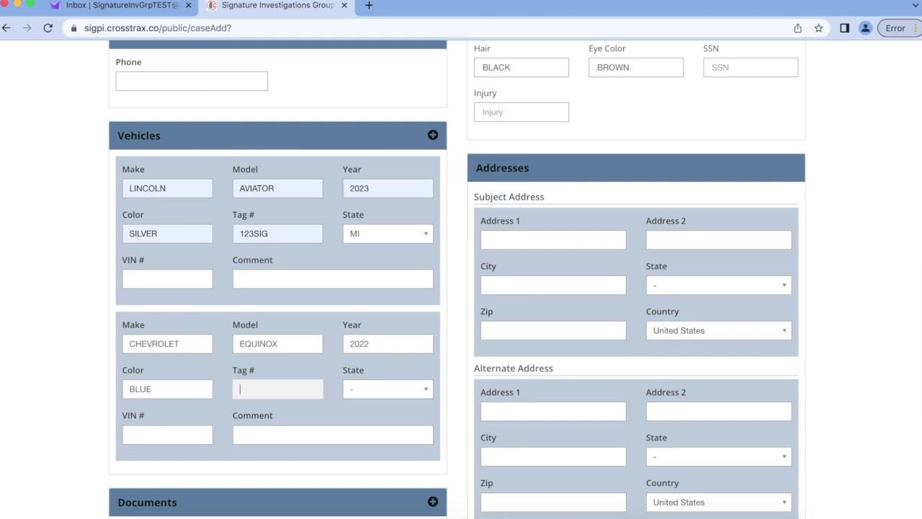
type("WORK1")
key("Tab")
type("MI")
key("Tab")
left_click(240, 434)
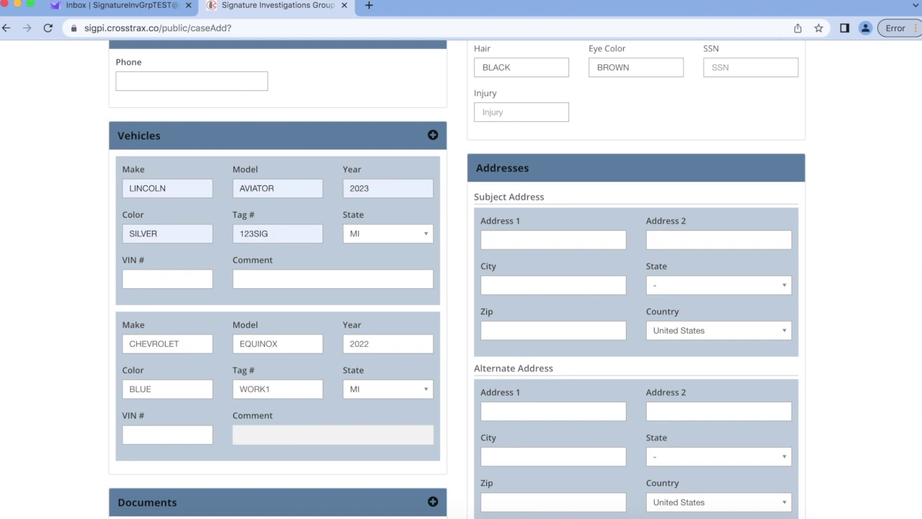
type("STICKER ON DOORS - WORK 1")
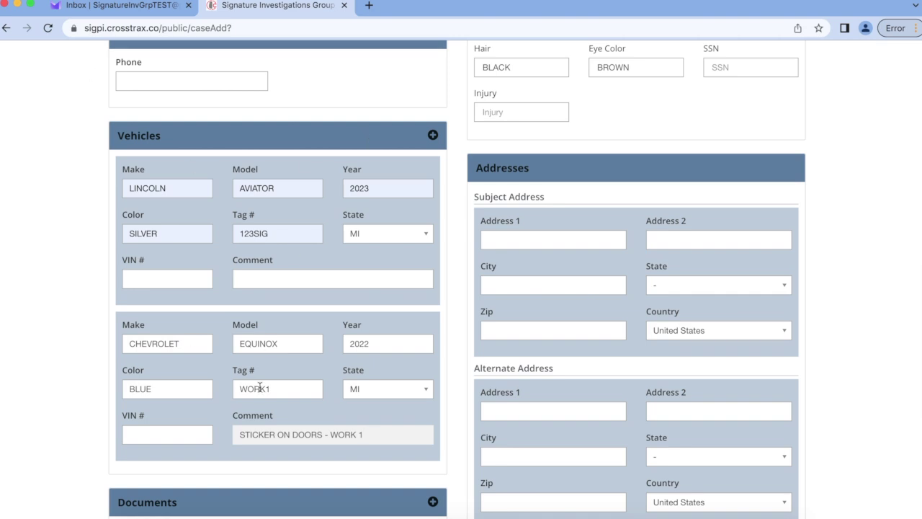
Enter the street address, suite, and city in the subject address.
scroll(266, 383, "down", 1)
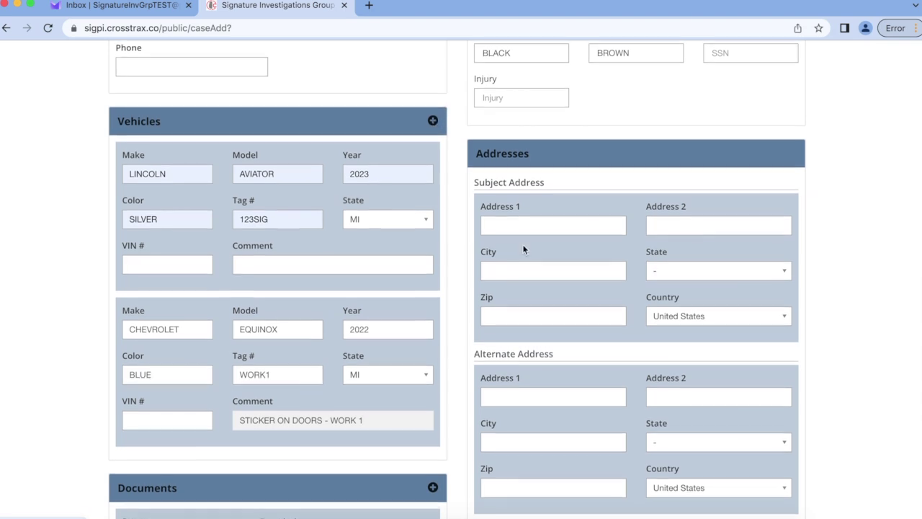
scroll(523, 249, "down", 3)
scroll(523, 249, "up", 2)
scroll(523, 249, "up", 3)
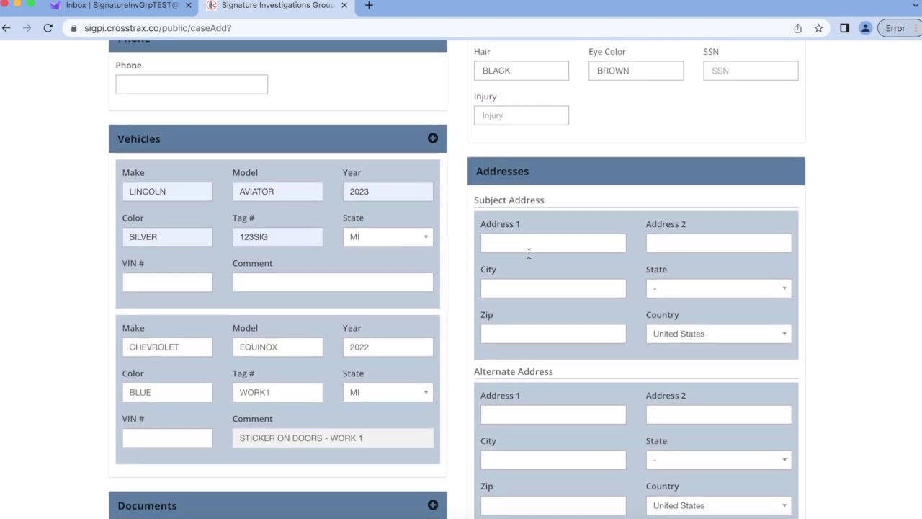
left_click(529, 254)
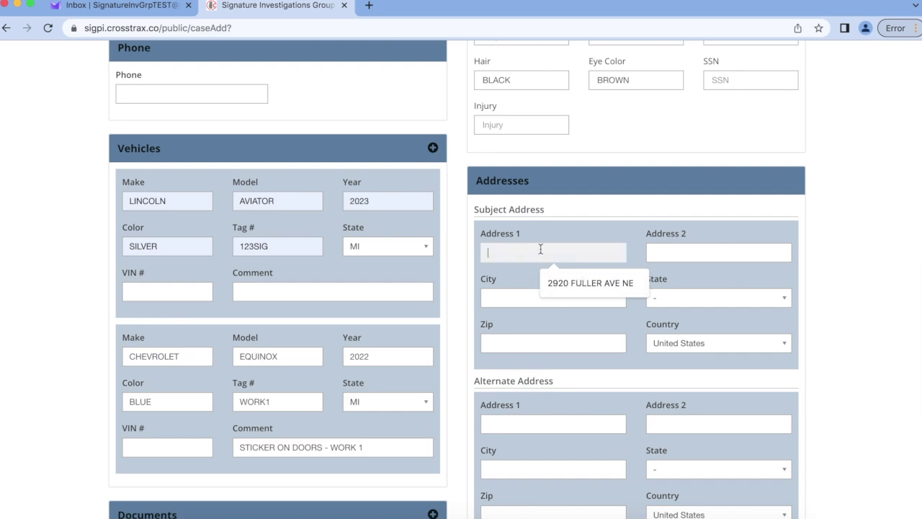
left_click(572, 283)
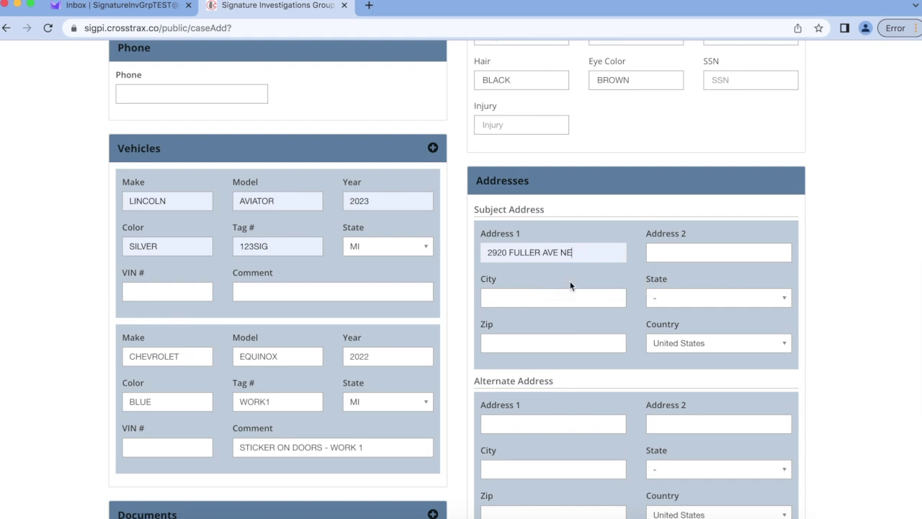
left_click(712, 250)
left_click(731, 281)
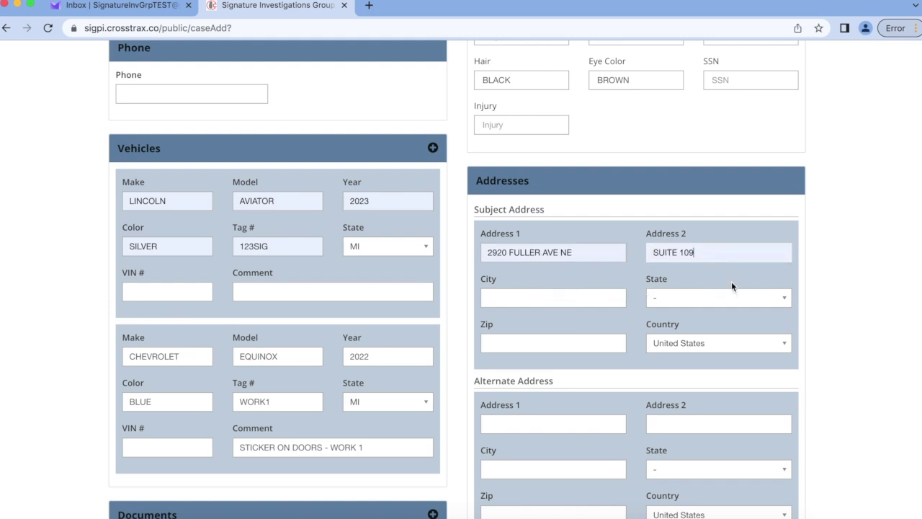
left_click(535, 296)
left_click(549, 327)
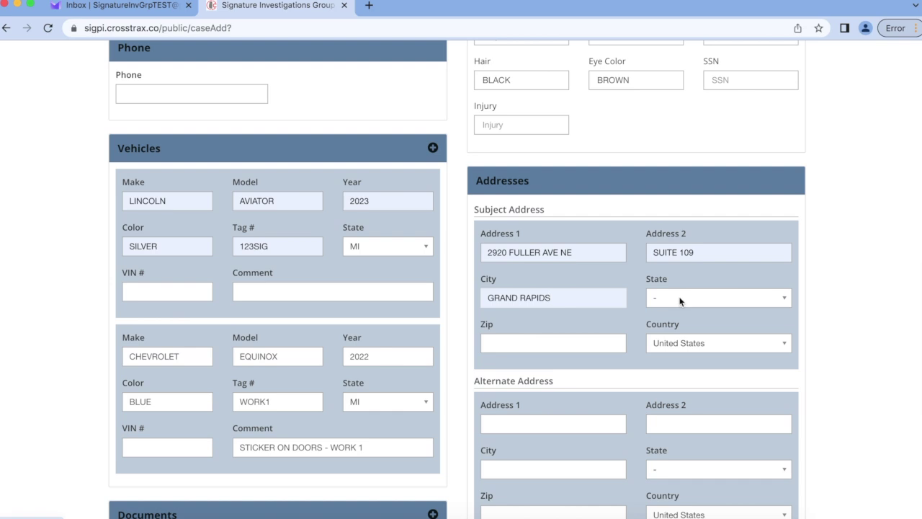
Set the subject address's state to MI and enter its zip code.
left_click(679, 299)
scroll(679, 370, "down", 5)
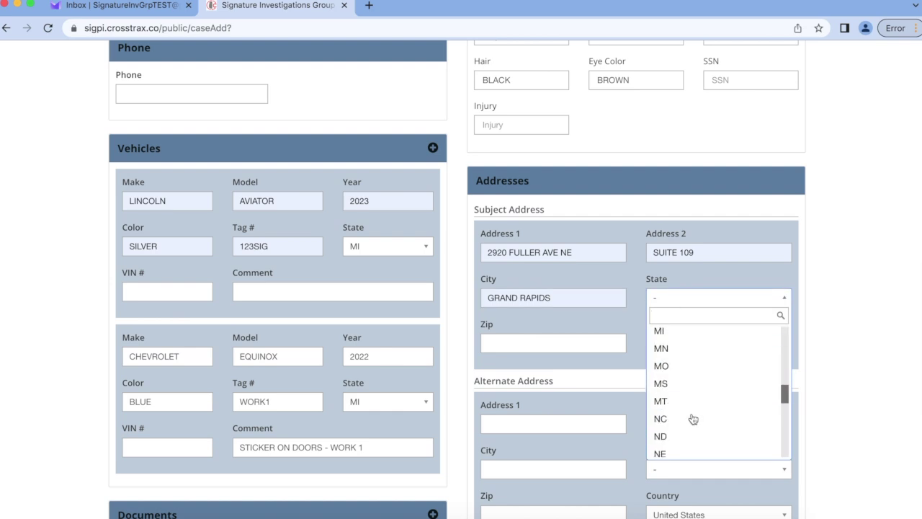
left_click(682, 336)
left_click(540, 350)
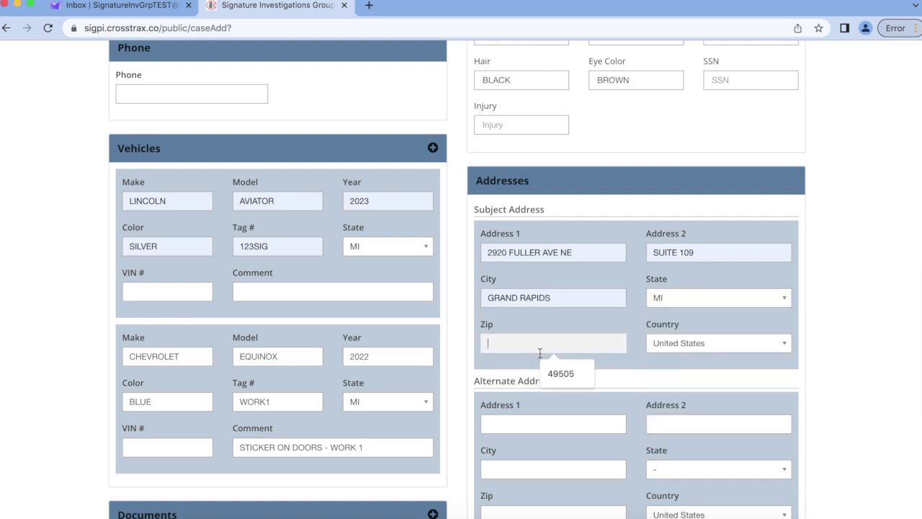
left_click(552, 371)
Enter the street address and city in the alternate address, leaving its second address line blank.
scroll(577, 357, "down", 2)
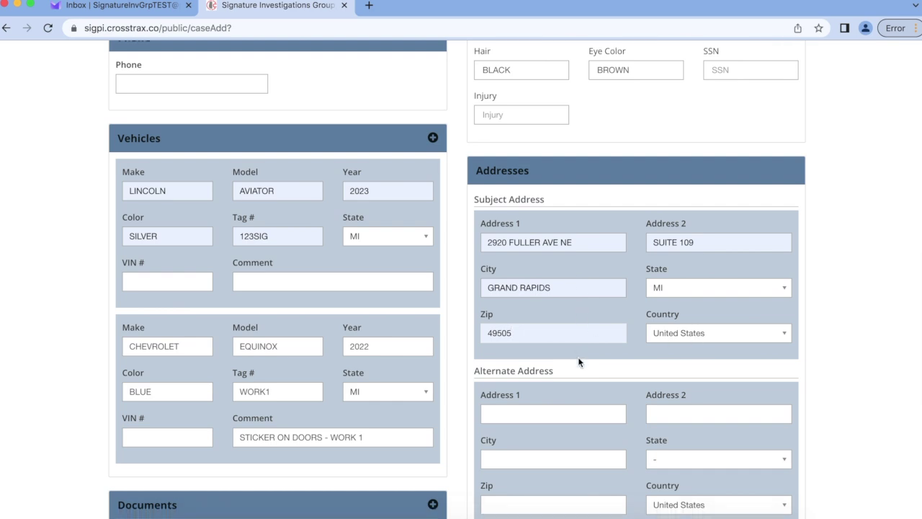
left_click(515, 338)
left_click(571, 375)
left_click(673, 346)
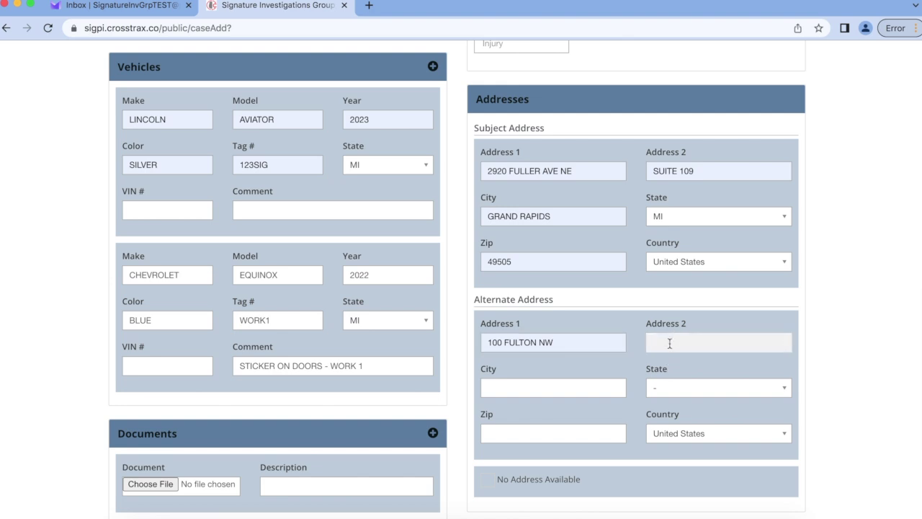
left_click(537, 387)
left_click(578, 417)
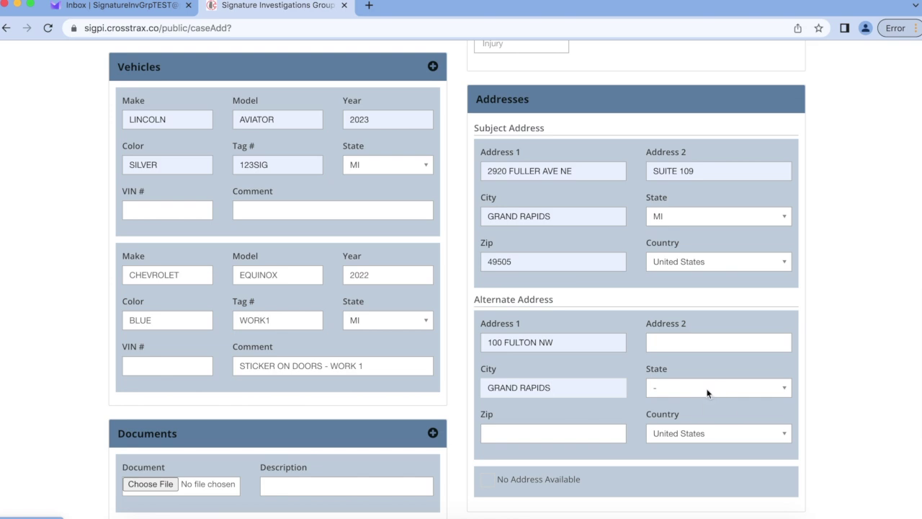
Set the alternate address's state to MI and enter its zip code.
left_click(714, 388)
scroll(685, 377, "down", 4)
scroll(708, 195, "down", 6)
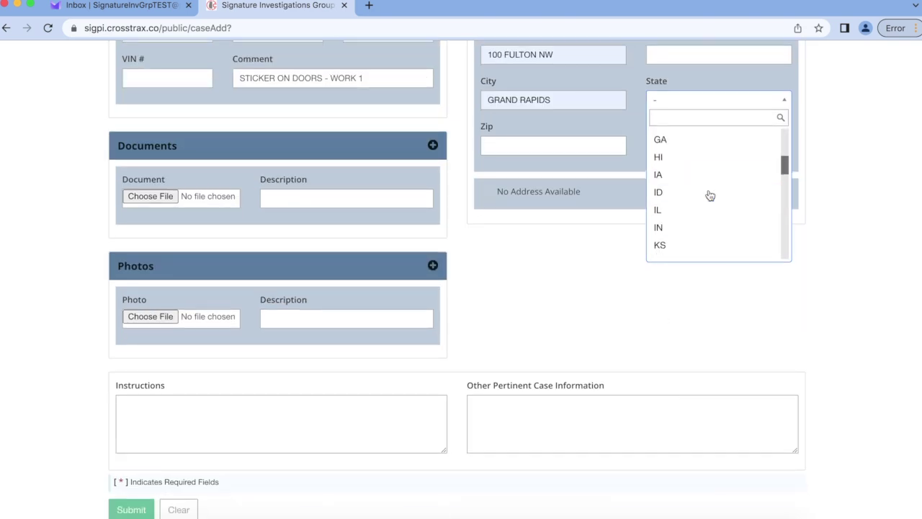
scroll(687, 201, "up", 3)
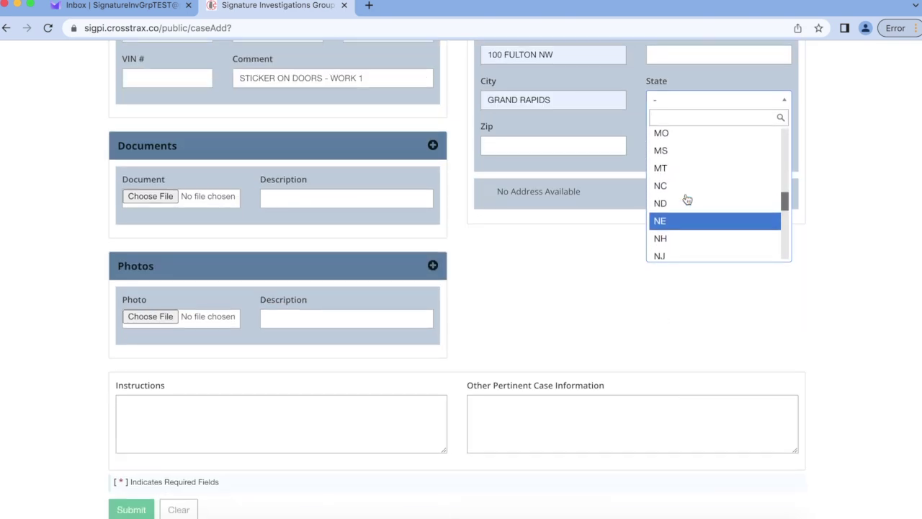
left_click(662, 154)
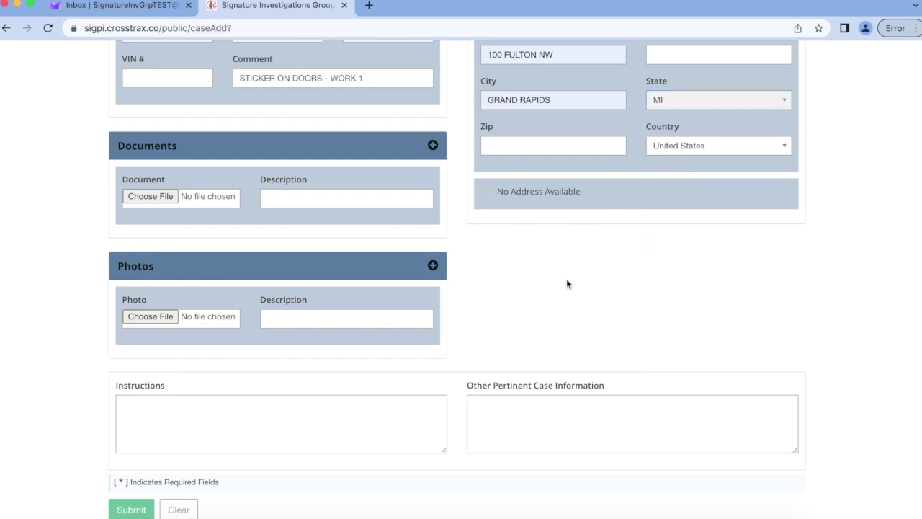
left_click(511, 144)
left_click(574, 175)
Add a Relative entry beside the main subject in the subject information.
scroll(523, 312, "up", 5)
scroll(531, 332, "up", 10)
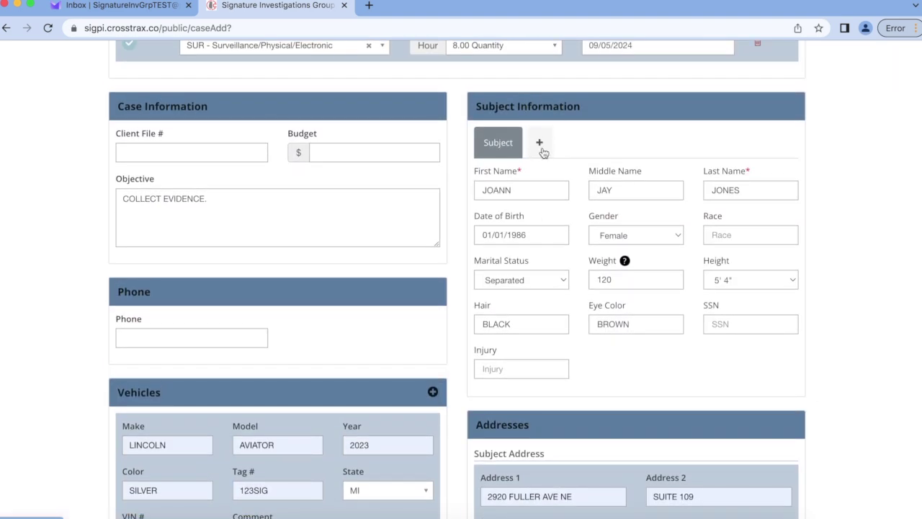
left_click(538, 142)
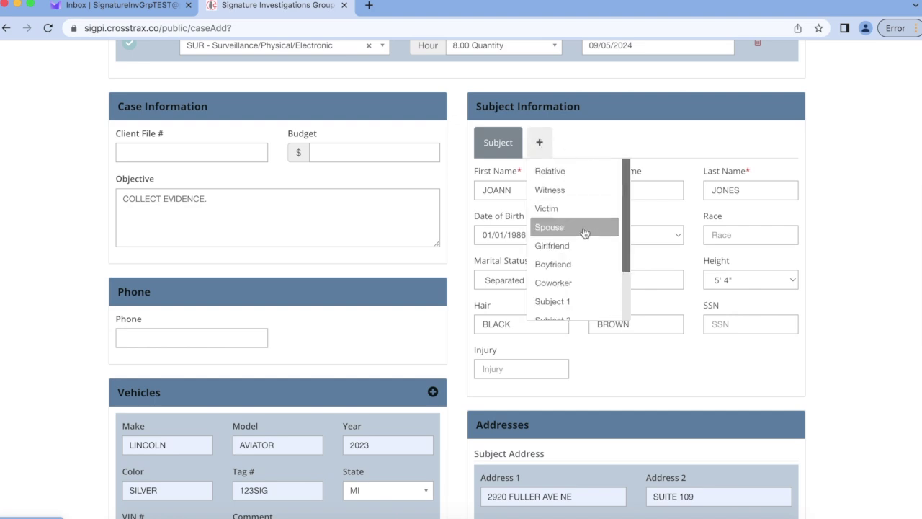
scroll(584, 238, "down", 2)
scroll(584, 238, "down", 5)
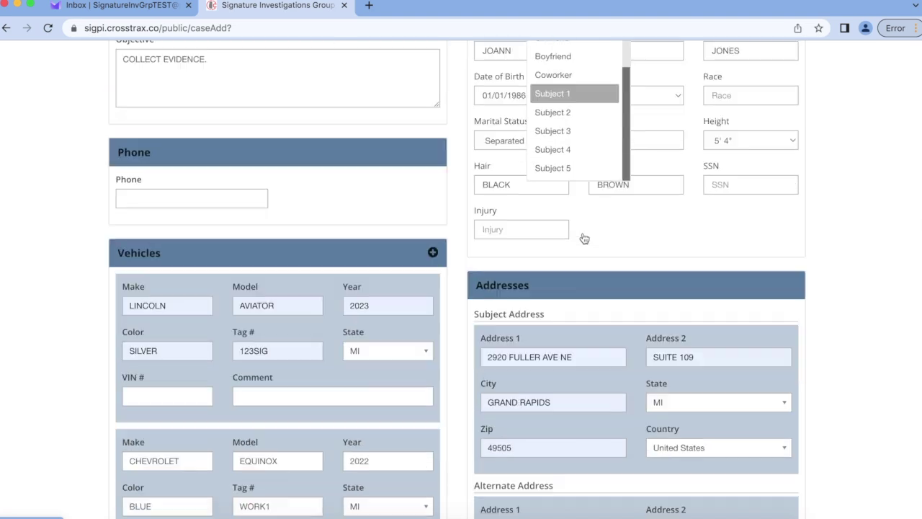
scroll(583, 233, "up", 5)
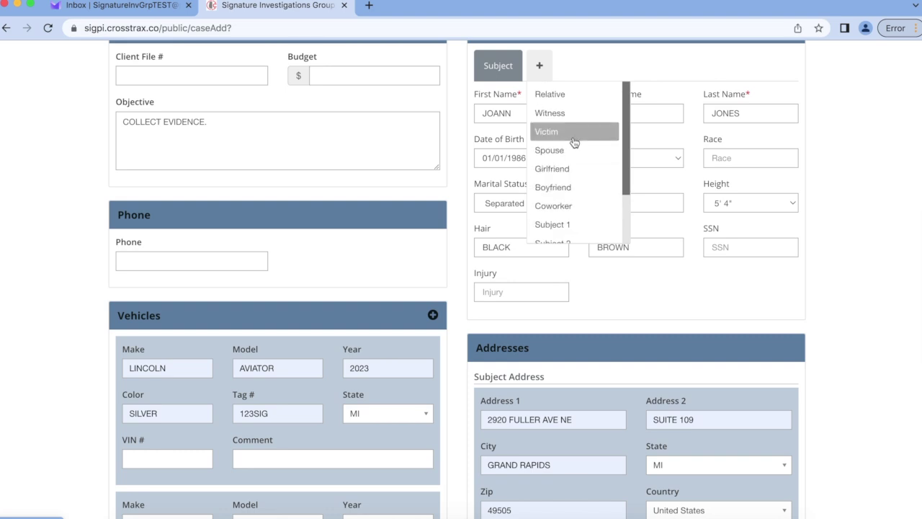
left_click(585, 98)
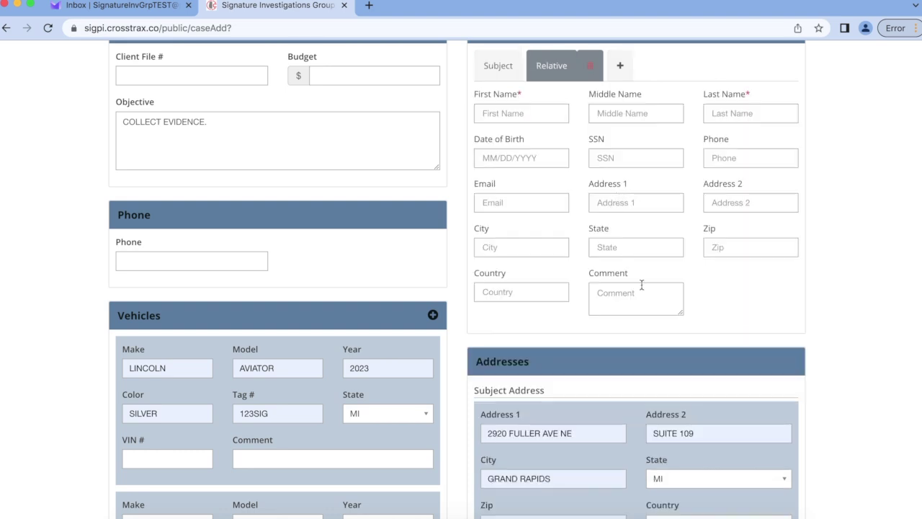
Enter the first relative's first, middle, and last names.
scroll(713, 292, "up", 3)
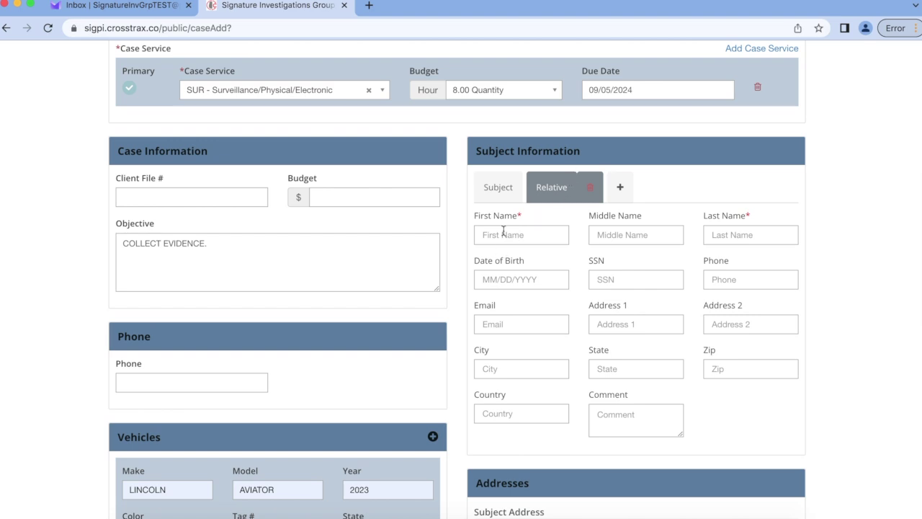
left_click(503, 230)
type("SALLY")
key("Tab")
type("JAY")
key("Tab")
type("JONES")
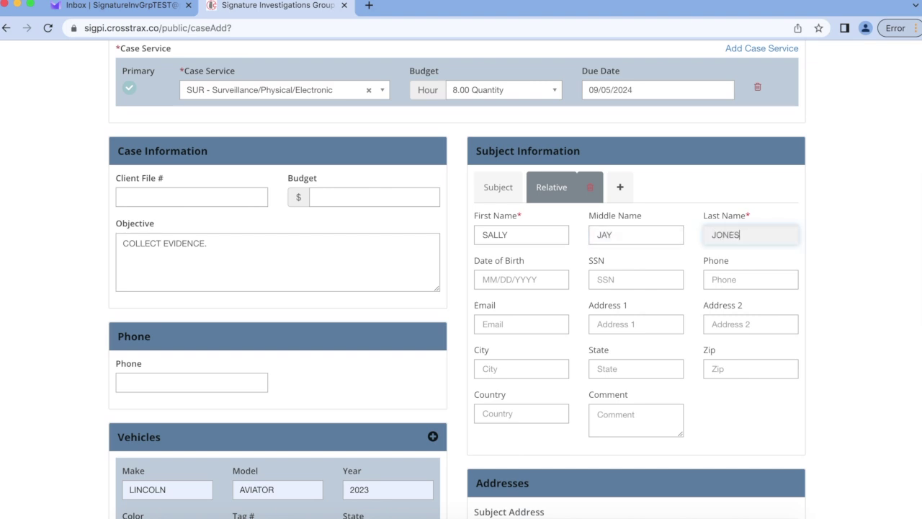
Enter the first relative's date of birth and set the state to MI, leaving the SSN, contact, and street address fields blank.
key("Tab")
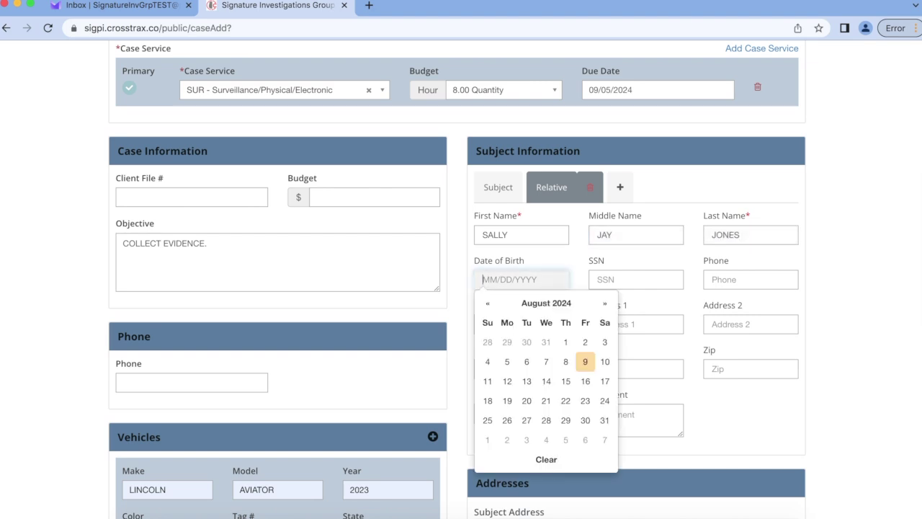
type("01")
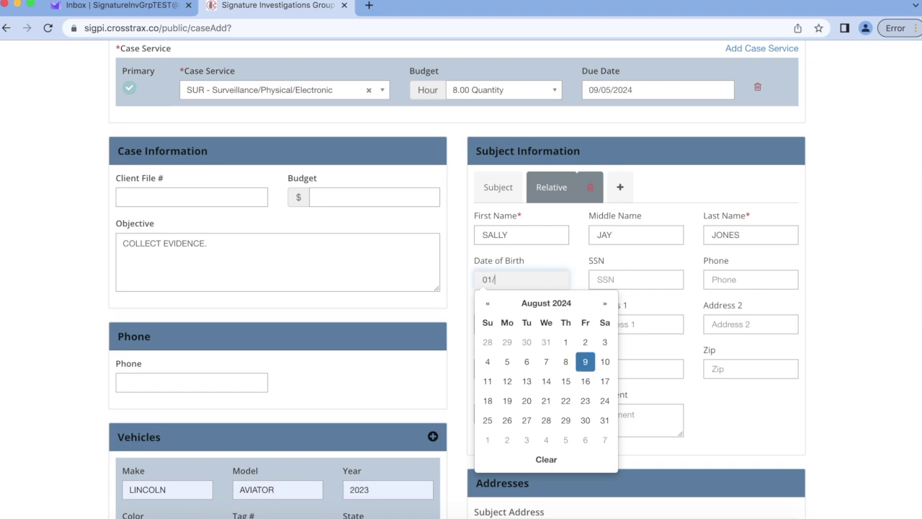
type("/01/2012")
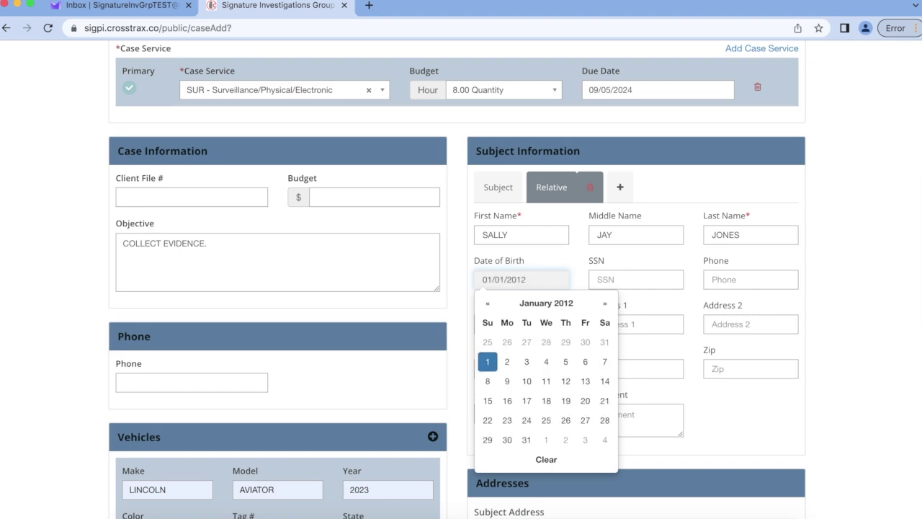
key("Tab")
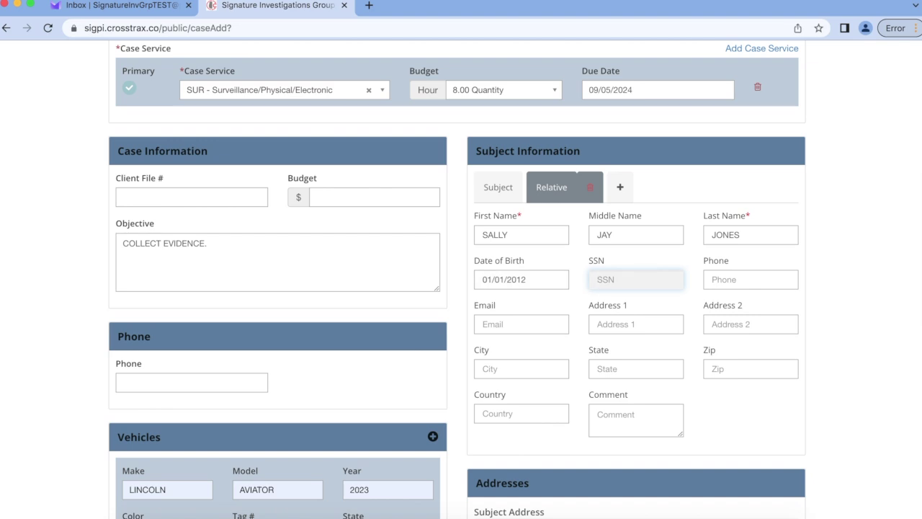
key("Tab")
key("Tab")
key("Tab")
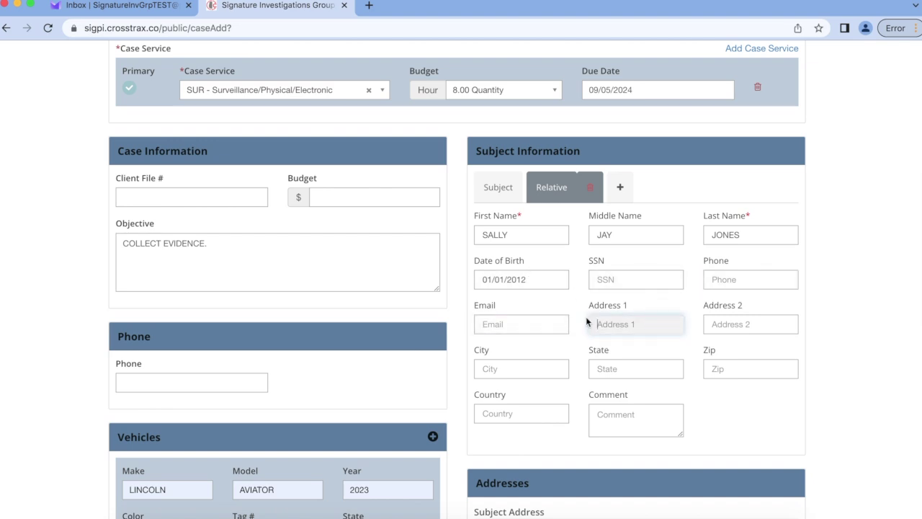
left_click(612, 372)
type("MI")
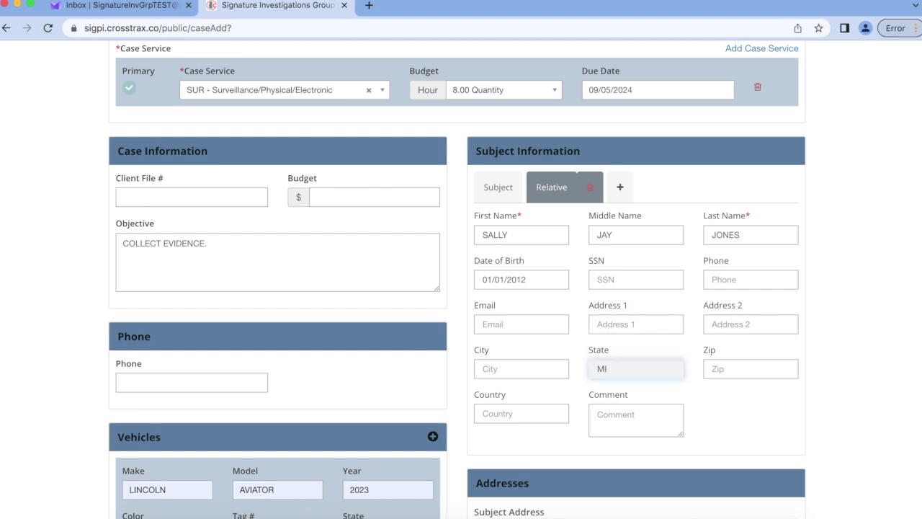
left_click(720, 425)
Add a second Relative entry and enter that relative's first, middle, and last names.
scroll(721, 425, "down", 1)
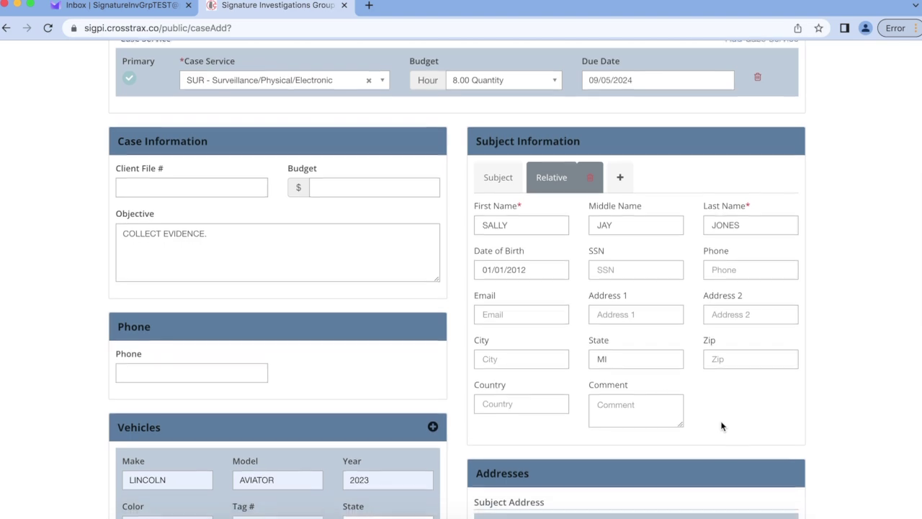
left_click(624, 174)
left_click(637, 201)
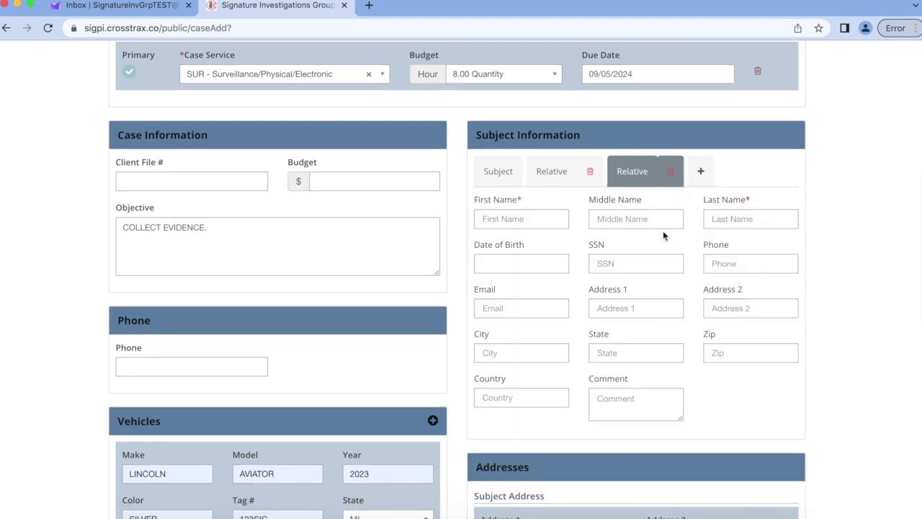
left_click(538, 217)
type("SUSAN")
key("Tab")
type("JAY")
key("Tab")
type("JONES")
Enter the second relative's date of birth and set the state to MI.
key("Tab")
type("01/")
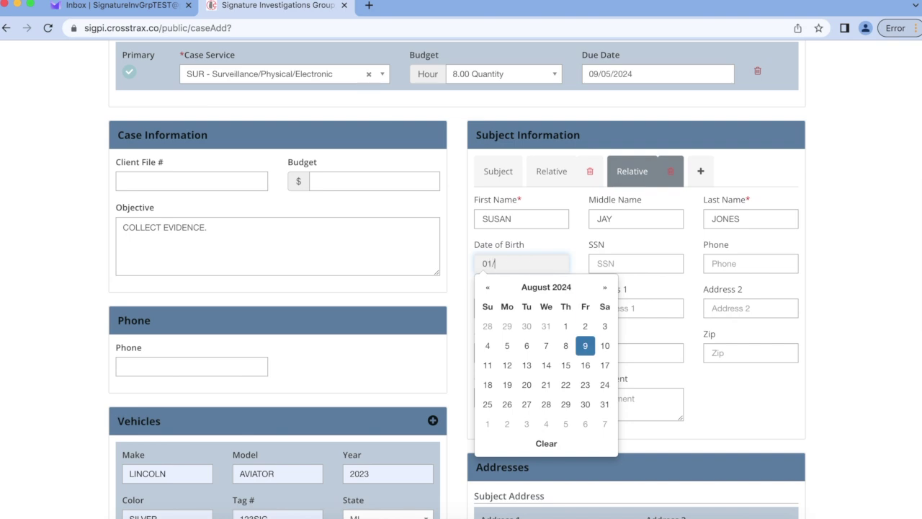
type("01/")
type("2012")
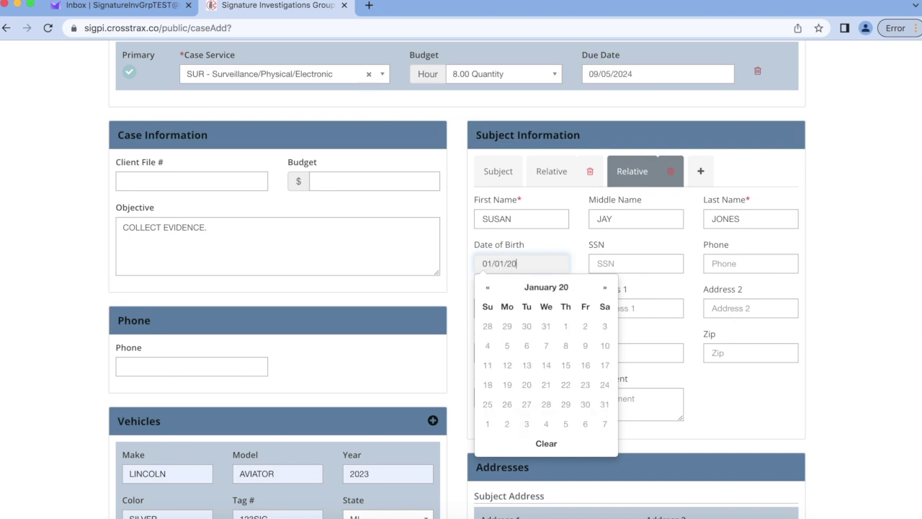
key("Tab")
left_click(632, 355)
type("MI")
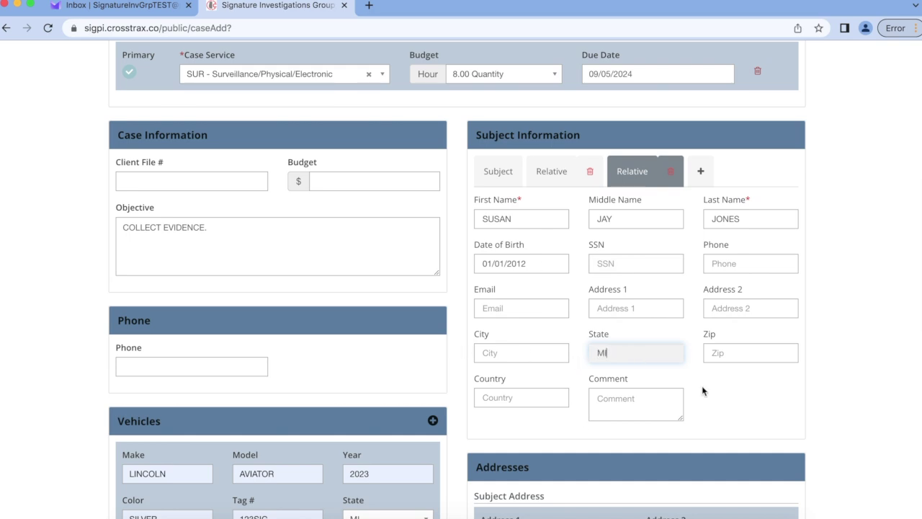
left_click(736, 380)
Attach COURT HOUSE DOCUMENT.pdf from the SIG CT folder as the case document.
scroll(736, 380, "down", 3)
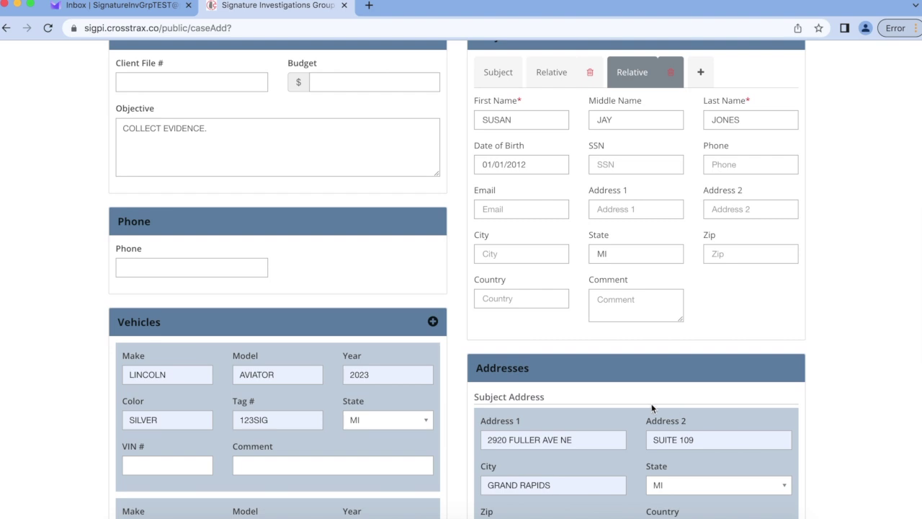
scroll(629, 406, "down", 3)
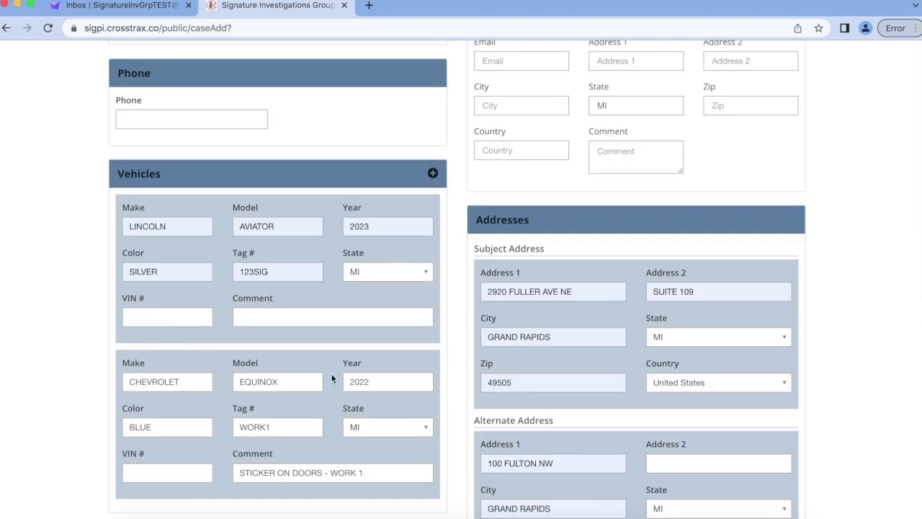
scroll(312, 375, "down", 3)
scroll(462, 344, "down", 5)
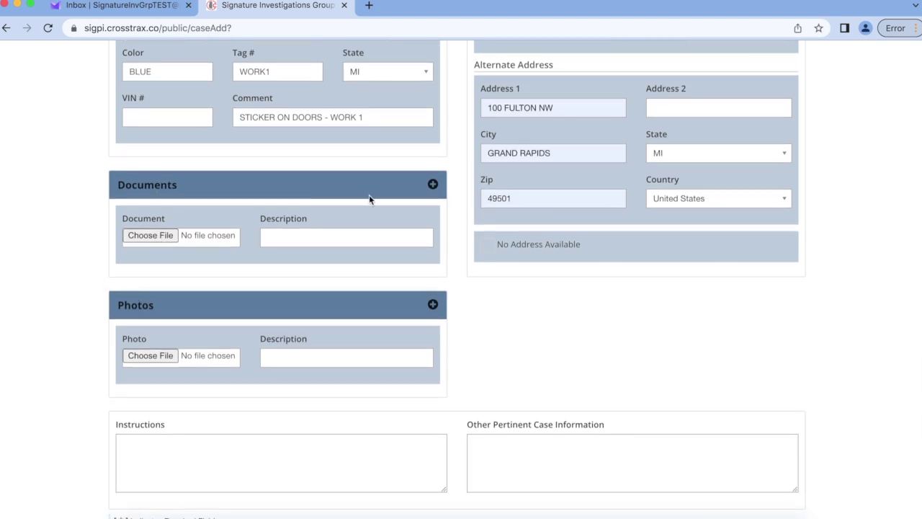
left_click(145, 235)
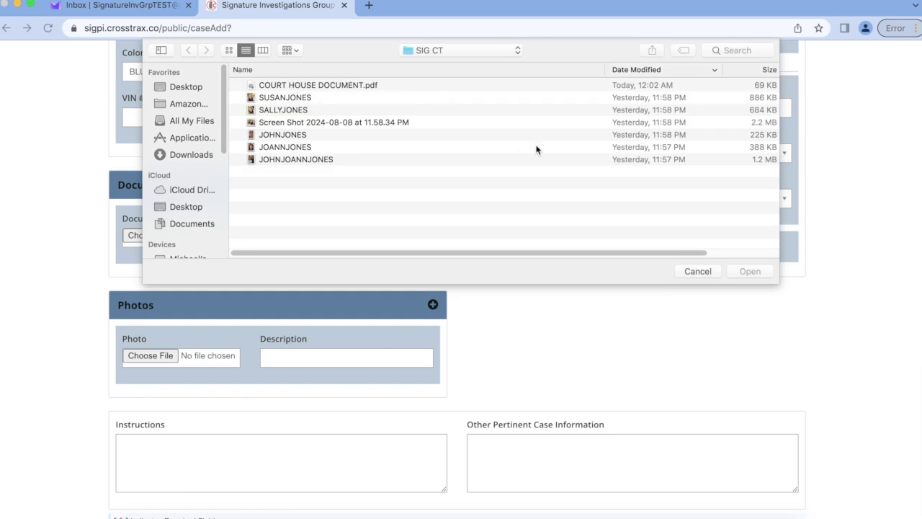
double_click(265, 87)
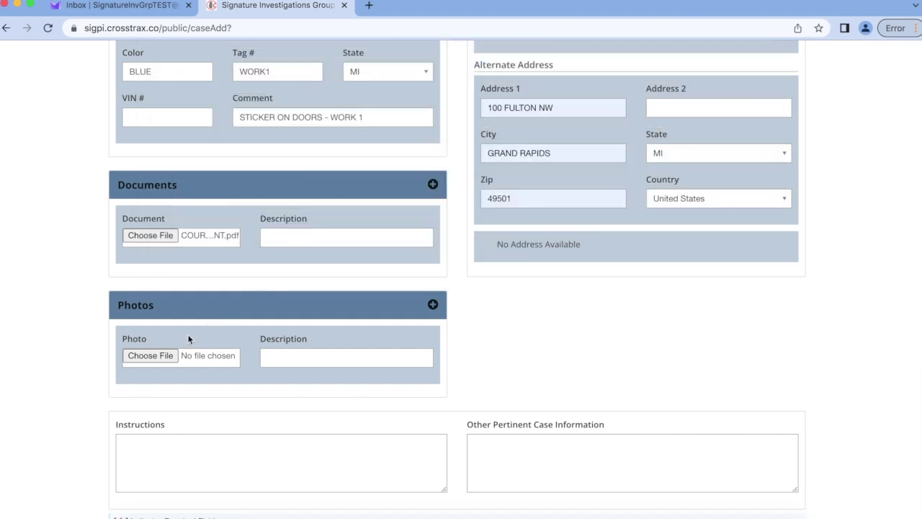
left_click(170, 355)
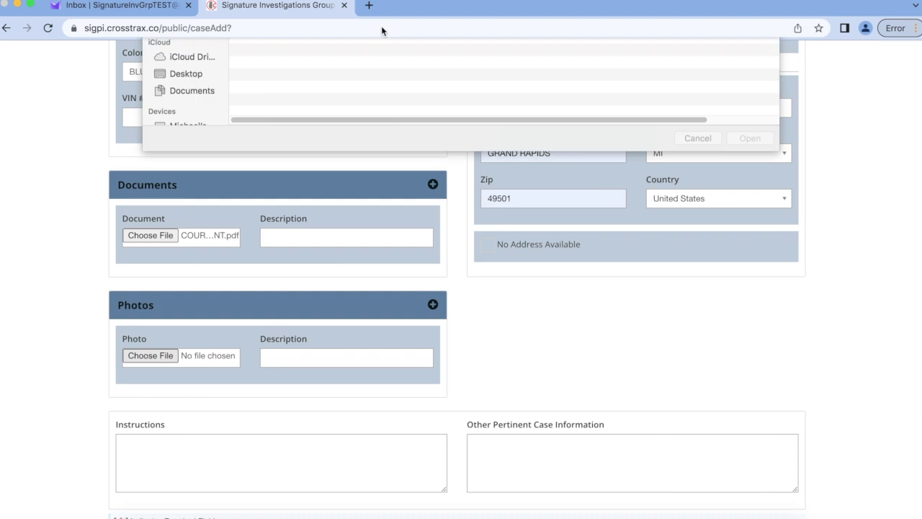
left_click(299, 90)
left_click(752, 270)
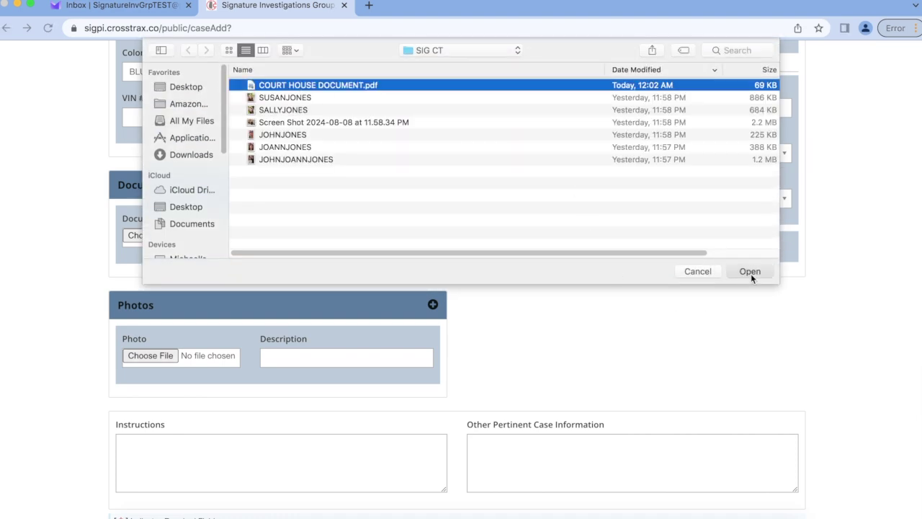
left_click(382, 360)
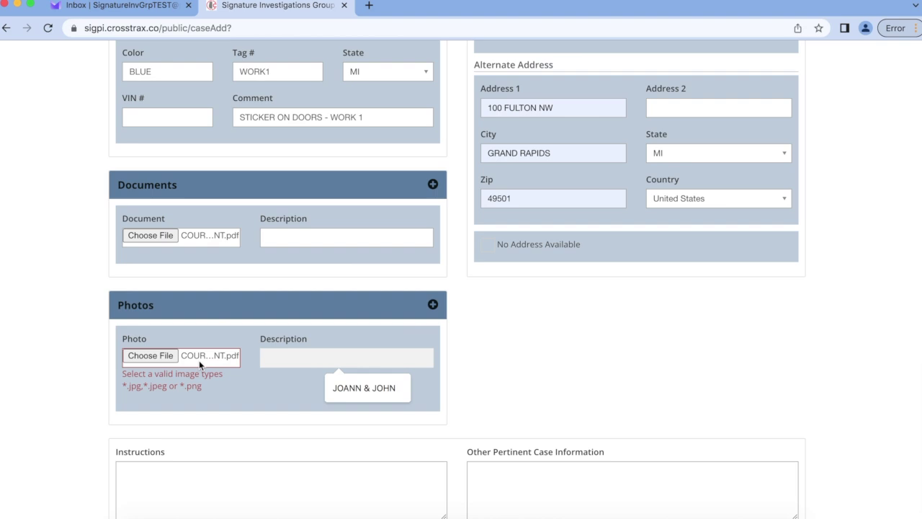
Attach the couple's joint image from the SIG CT folder as the case photo and describe it with their first names.
left_click(163, 356)
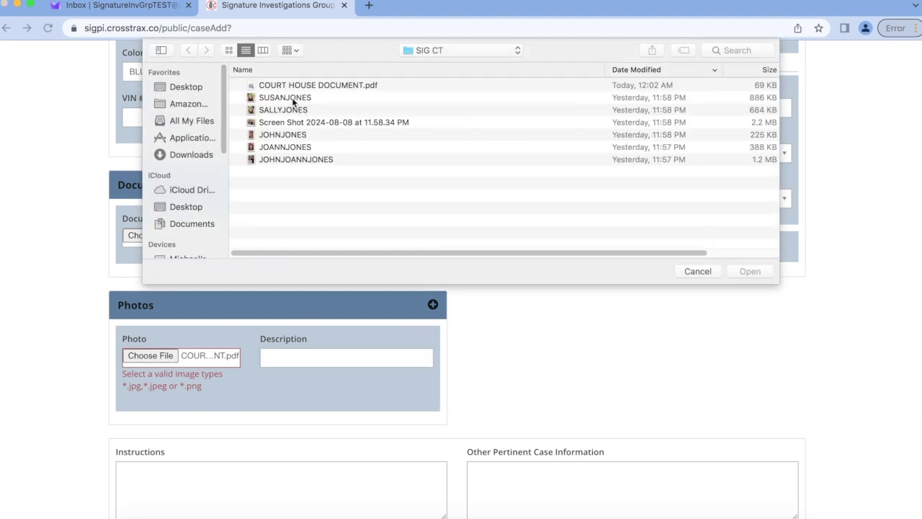
double_click(282, 158)
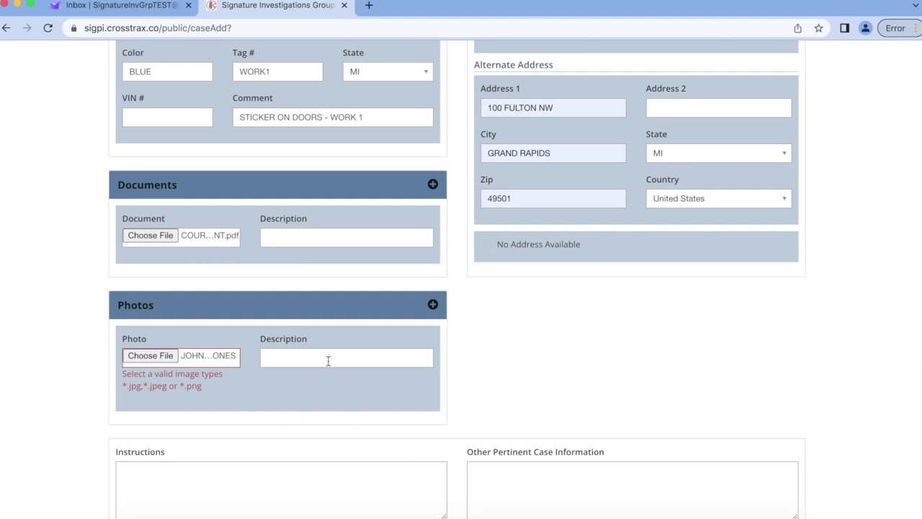
left_click(327, 358)
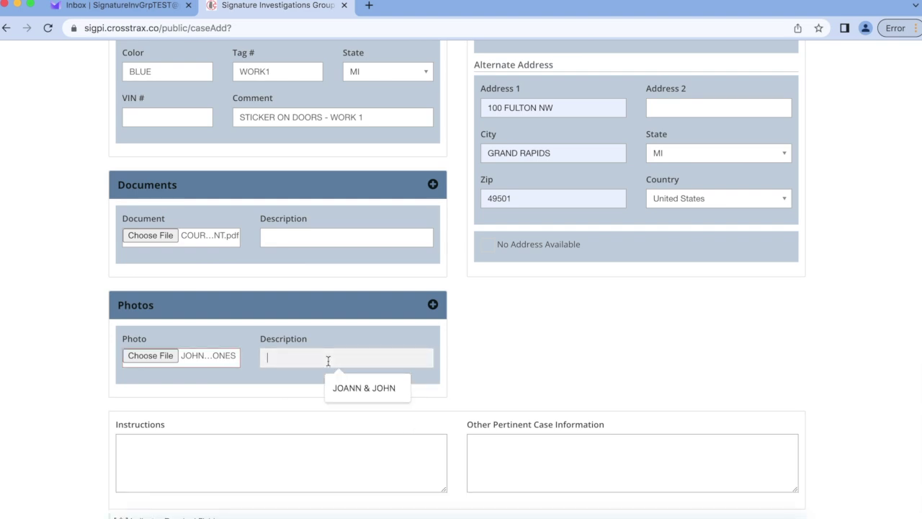
left_click(369, 387)
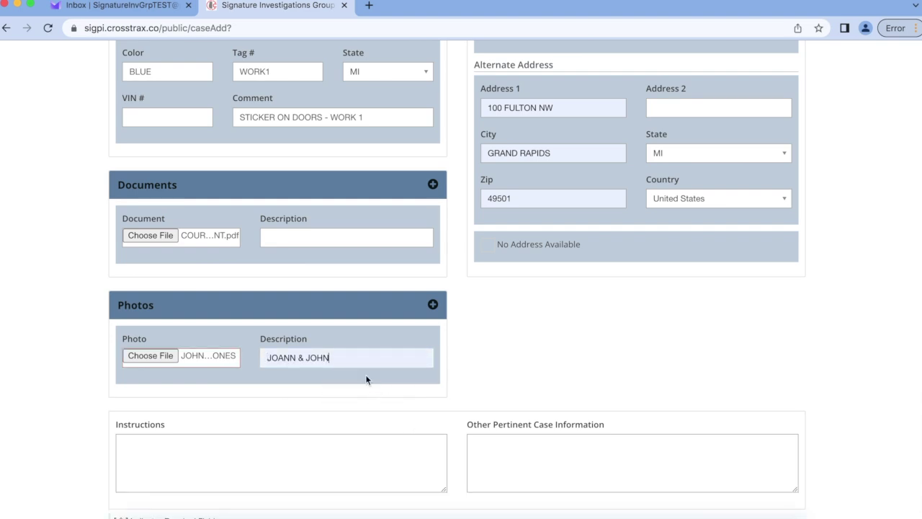
Set the attached document's description to "COURT ORDER".
left_click(276, 236)
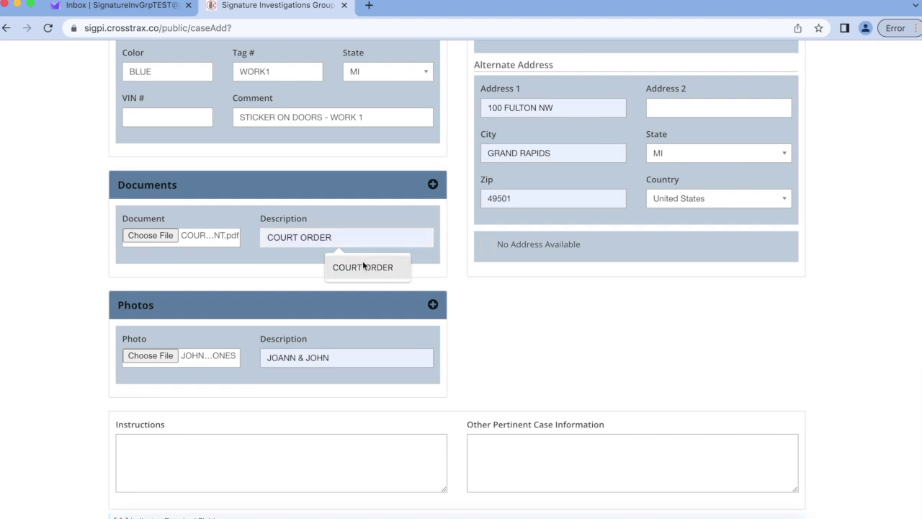
left_click(363, 266)
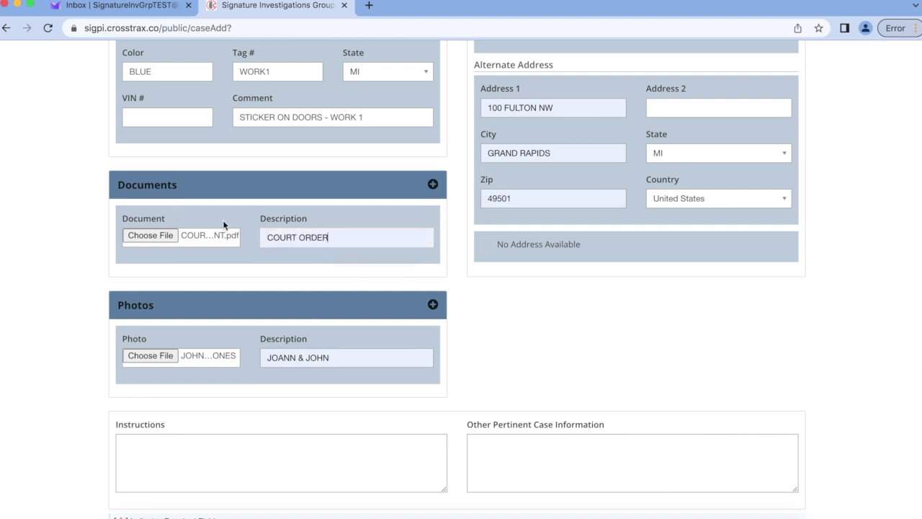
Add a second case photo using the second relative's image from the SIG CT folder, and describe it with her first name.
left_click(432, 305)
left_click(149, 420)
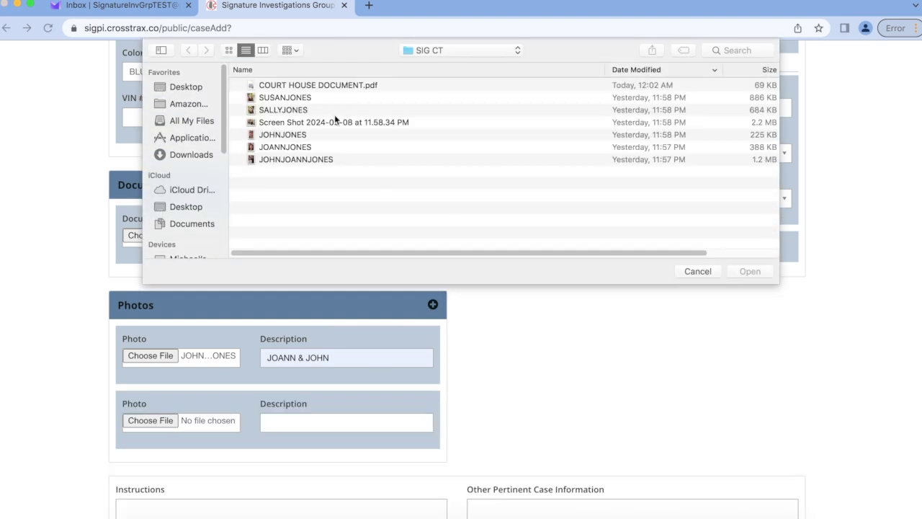
double_click(282, 99)
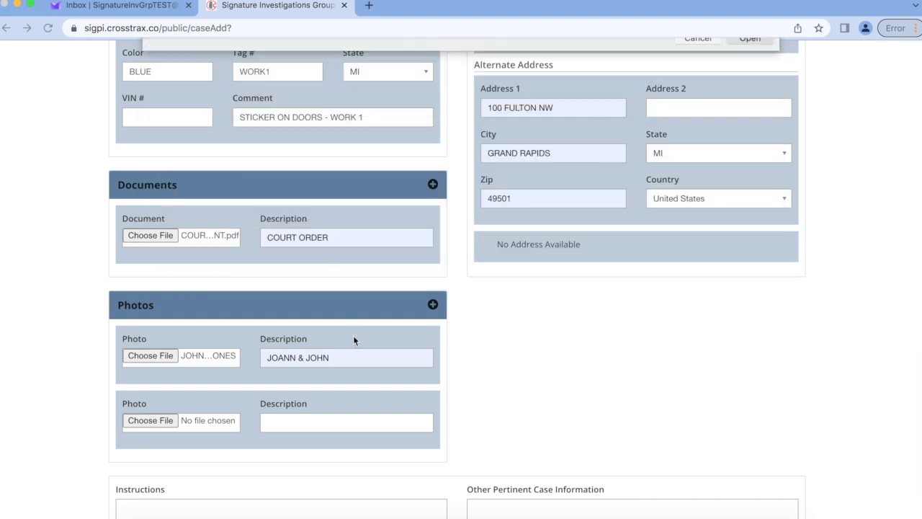
left_click(331, 431)
type("SUSA")
key("BackSpace")
type("SAN")
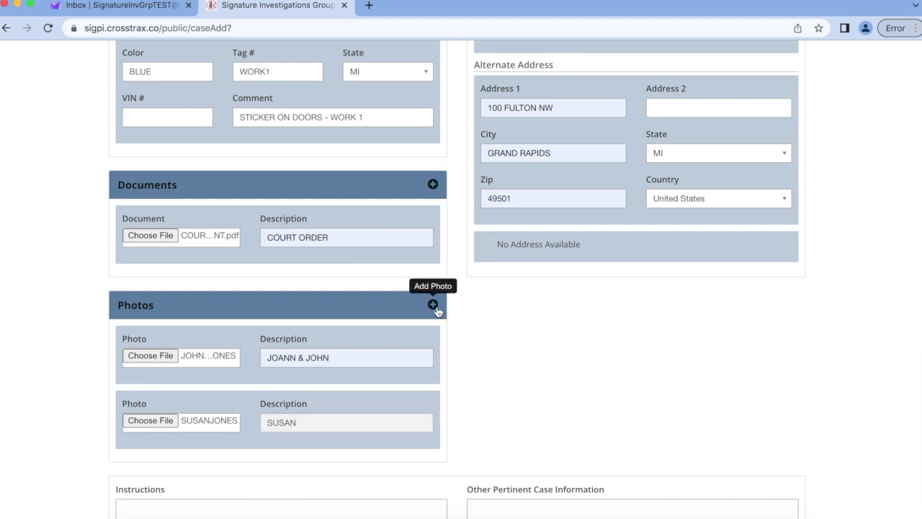
Add a third case photo using the first relative's image from the SIG CT folder, and describe it with her first name.
left_click(432, 305)
left_click(140, 490)
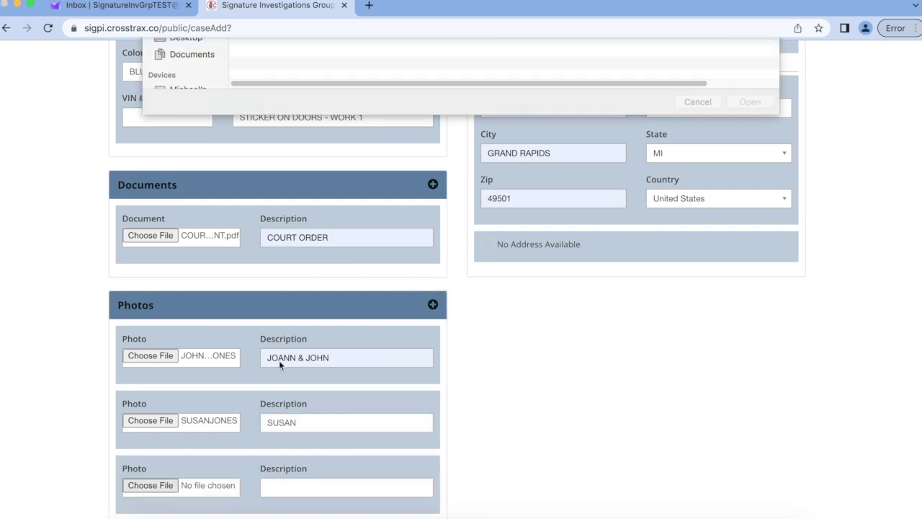
double_click(301, 111)
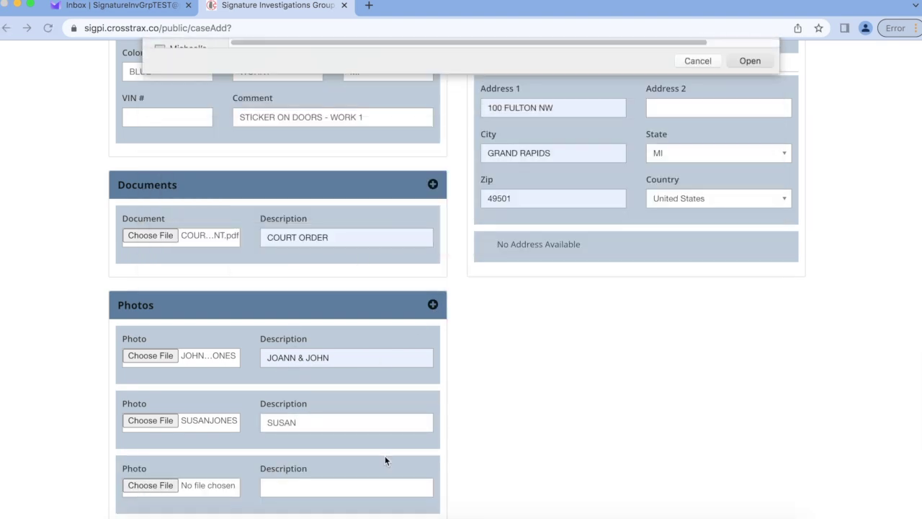
left_click(309, 488)
type("SALLY")
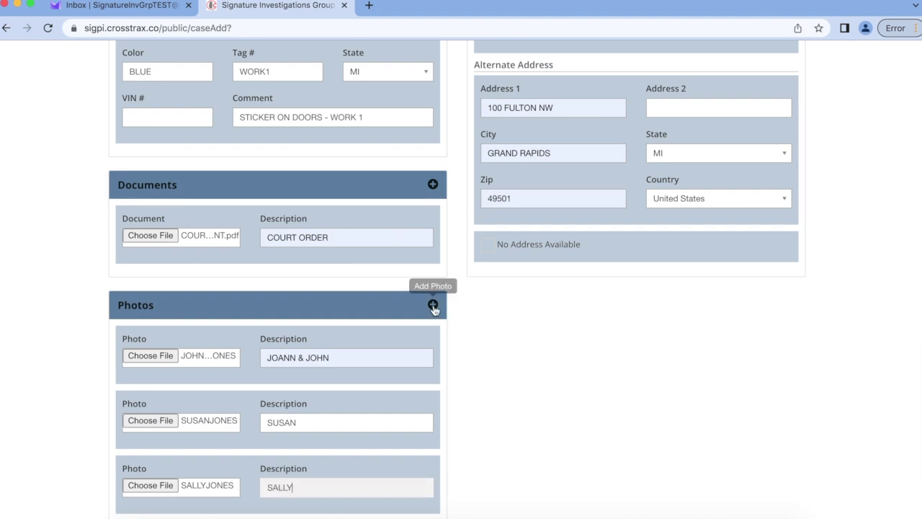
Add a fourth case photo using the subject's solo image, and describe it with her first name followed by "- INDIVIDUAL".
left_click(440, 299)
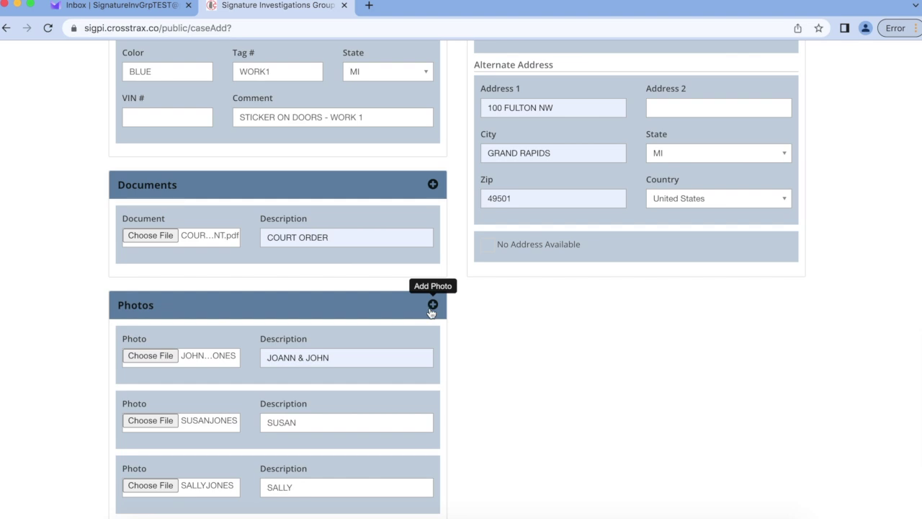
scroll(392, 340, "down", 5)
left_click(150, 321)
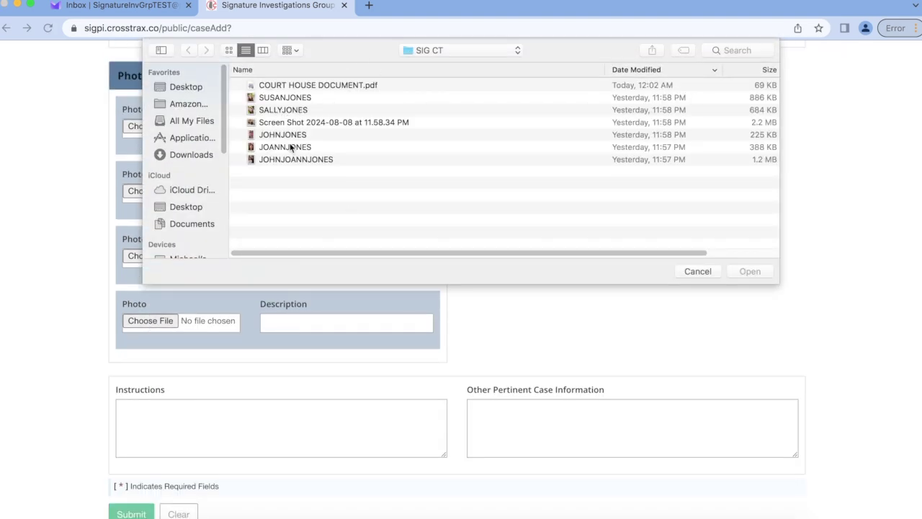
double_click(291, 148)
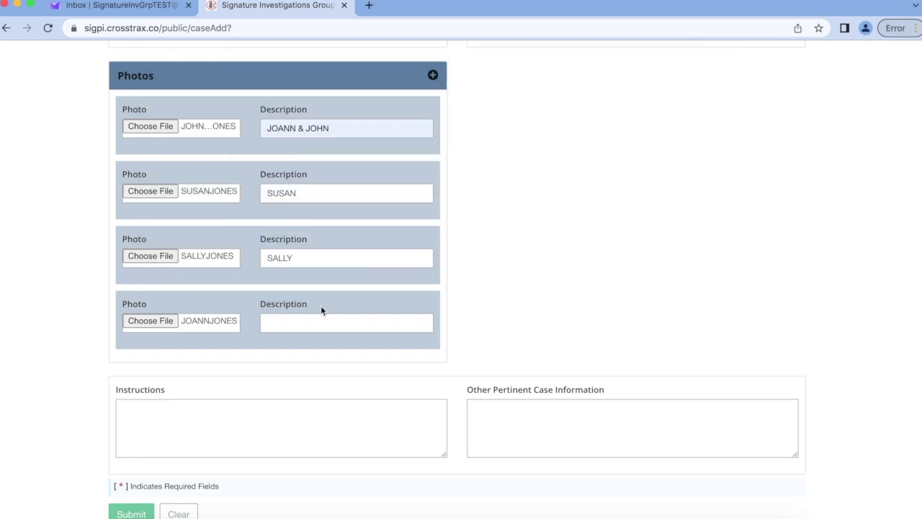
left_click(312, 321)
type("J")
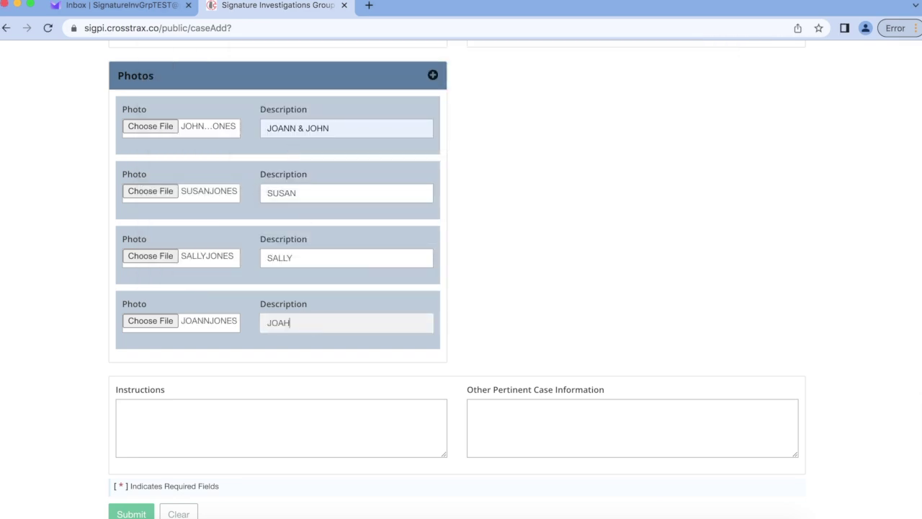
type("OANN - INDIVIDUAL")
Enter "COLLECT EVIDENCE." as the case instructions.
scroll(659, 277, "down", 1)
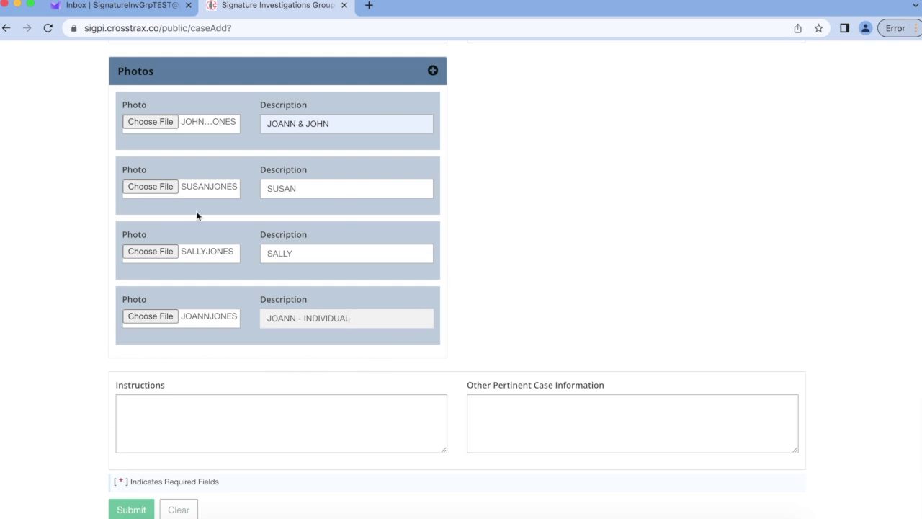
left_click(219, 423)
type("COLECT")
key("BackSpace")
type("LECT EVIDENCE")
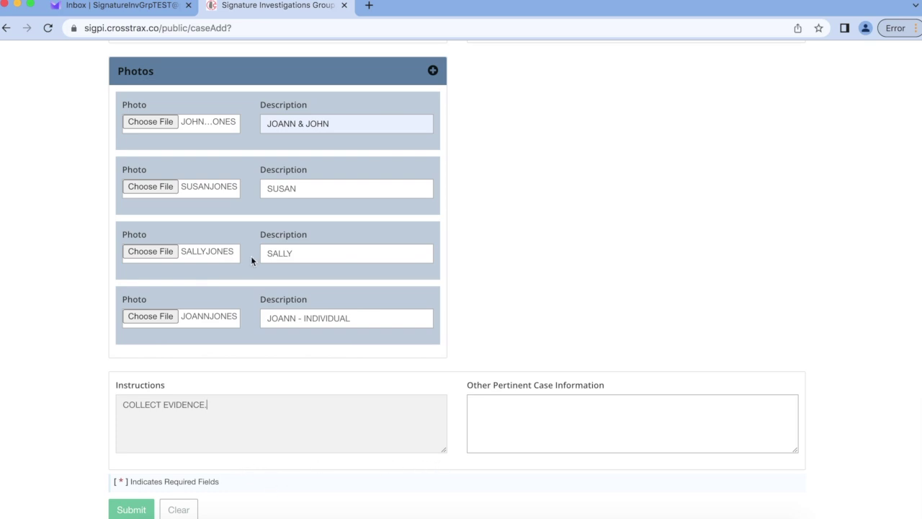
Review the completed intake form from the photos up to the primary contact information, and submit the case.
scroll(252, 260, "up", 10)
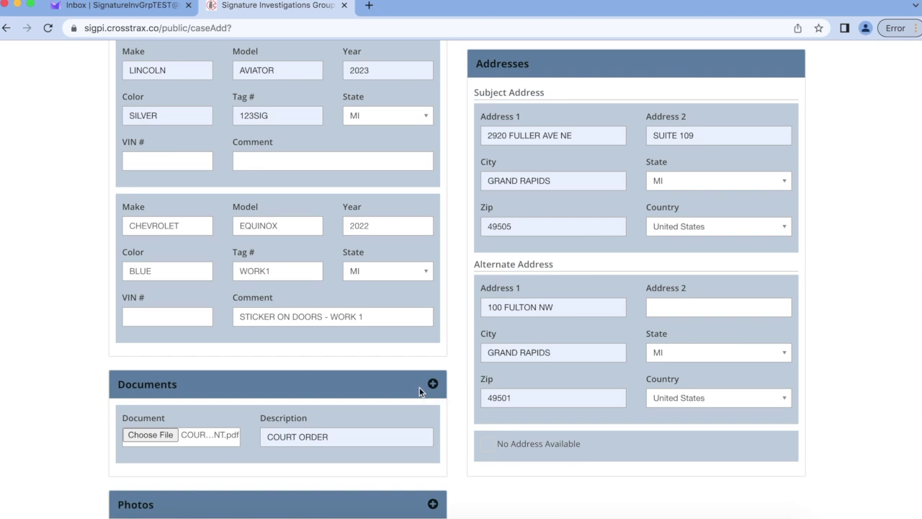
scroll(419, 386, "up", 7)
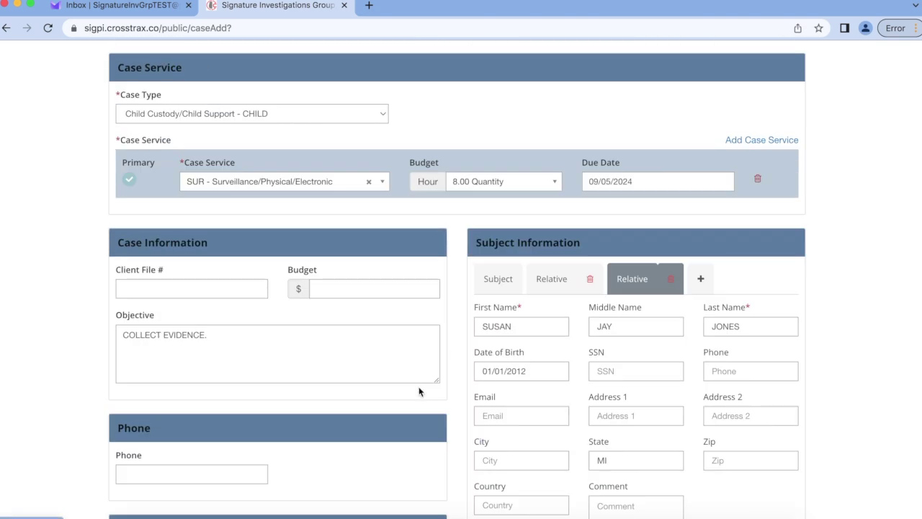
scroll(376, 359, "up", 5)
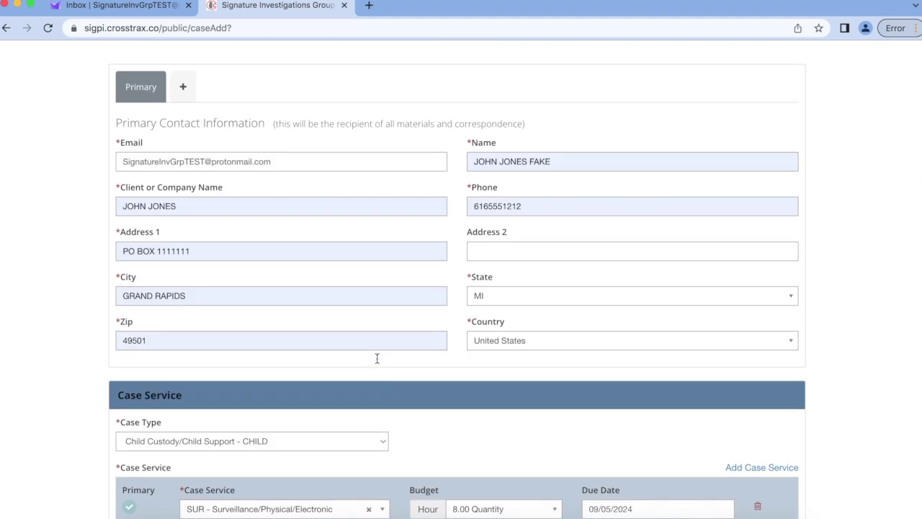
scroll(377, 358, "down", 20)
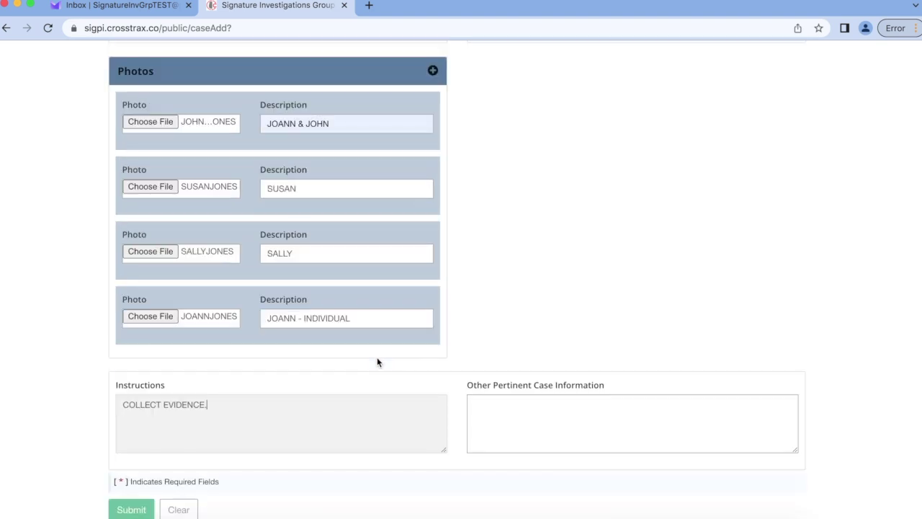
left_click(125, 510)
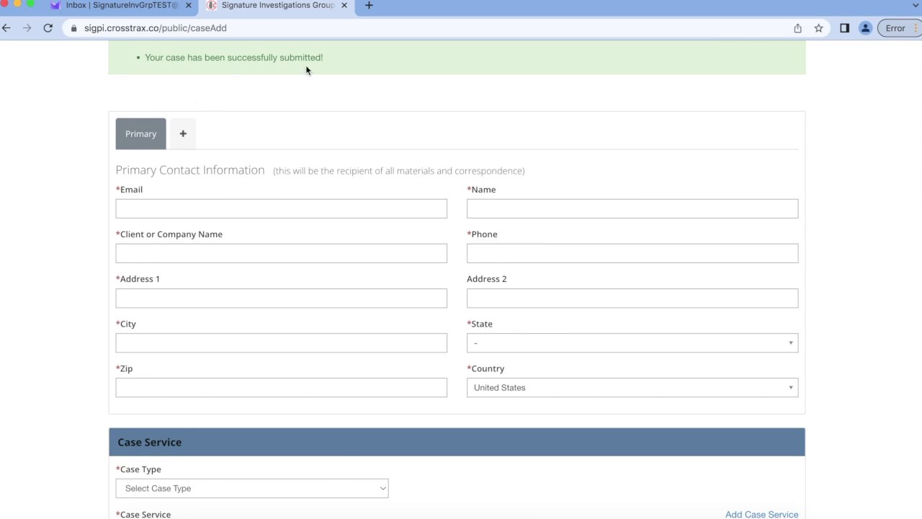
Switch to the Proton Mail inbox, open the case referral acknowledgement email, and return to the case intake page.
left_click(137, 8)
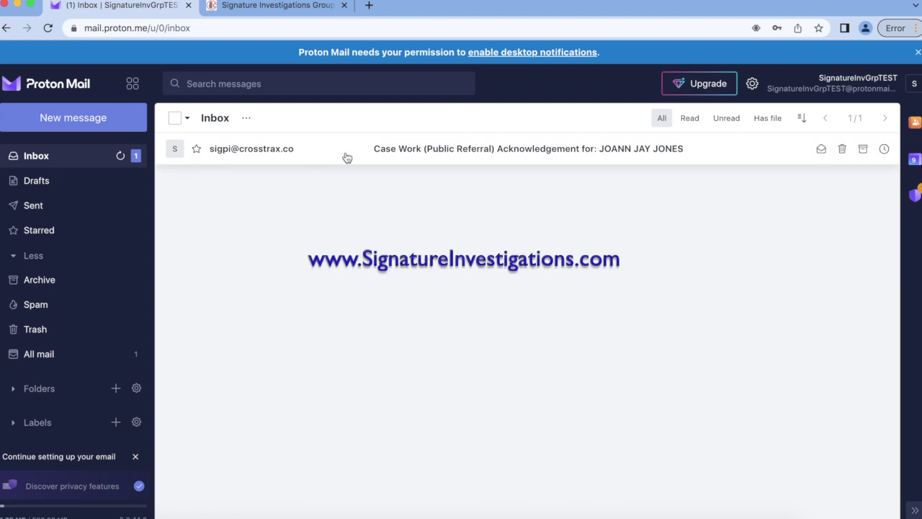
left_click(429, 155)
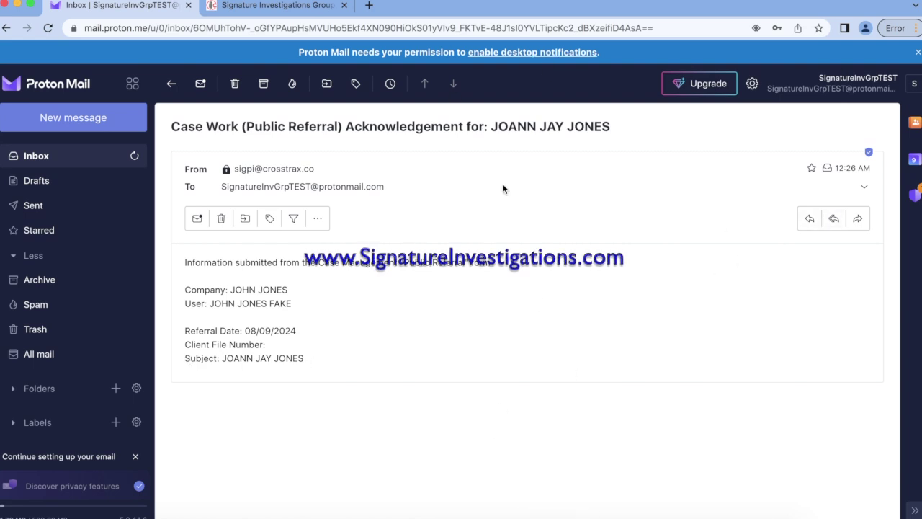
left_click(270, 6)
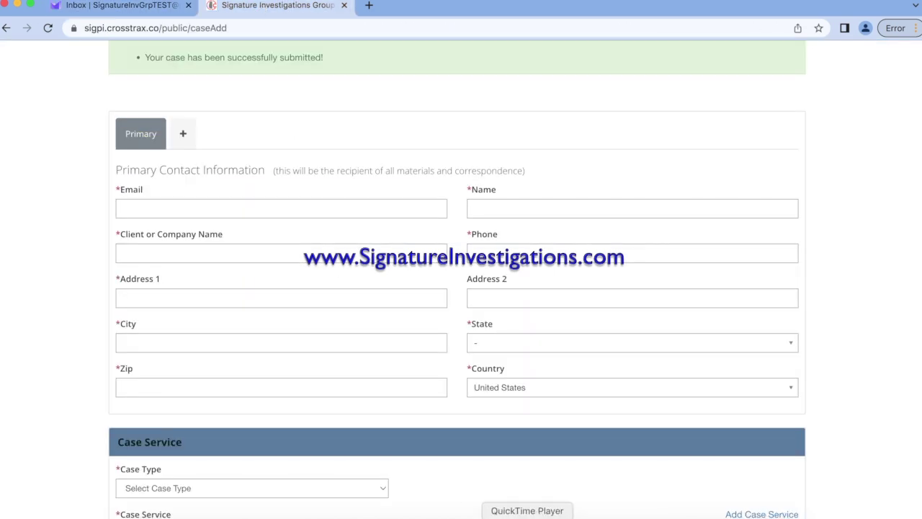